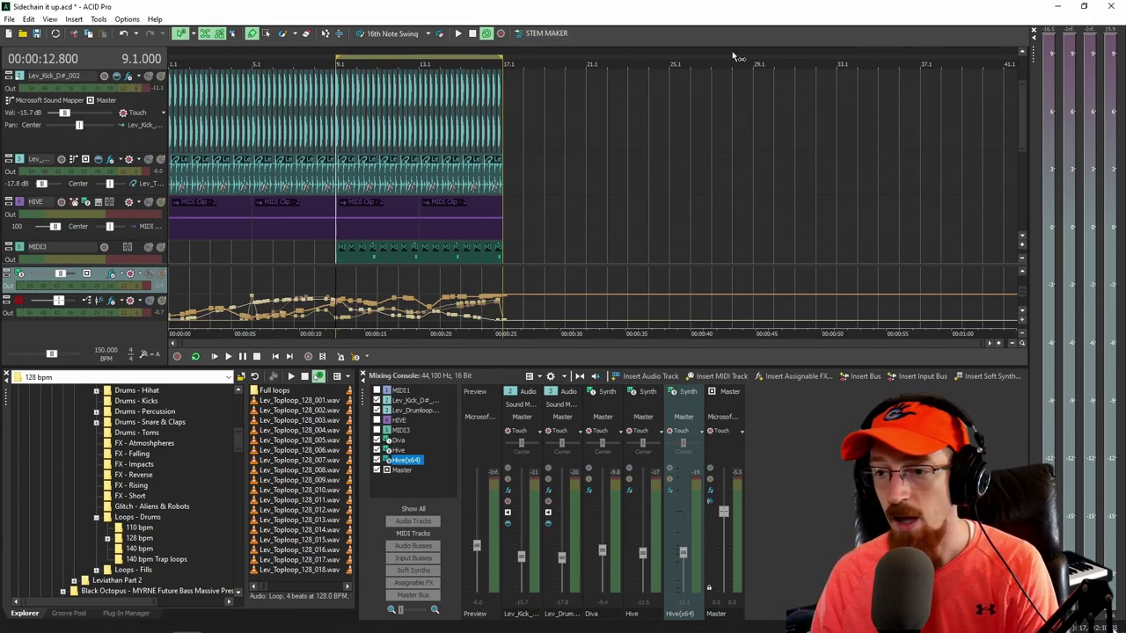
Step: Play the mix, then view the Diva channel's compressor window, reposition it and close it
key("space")
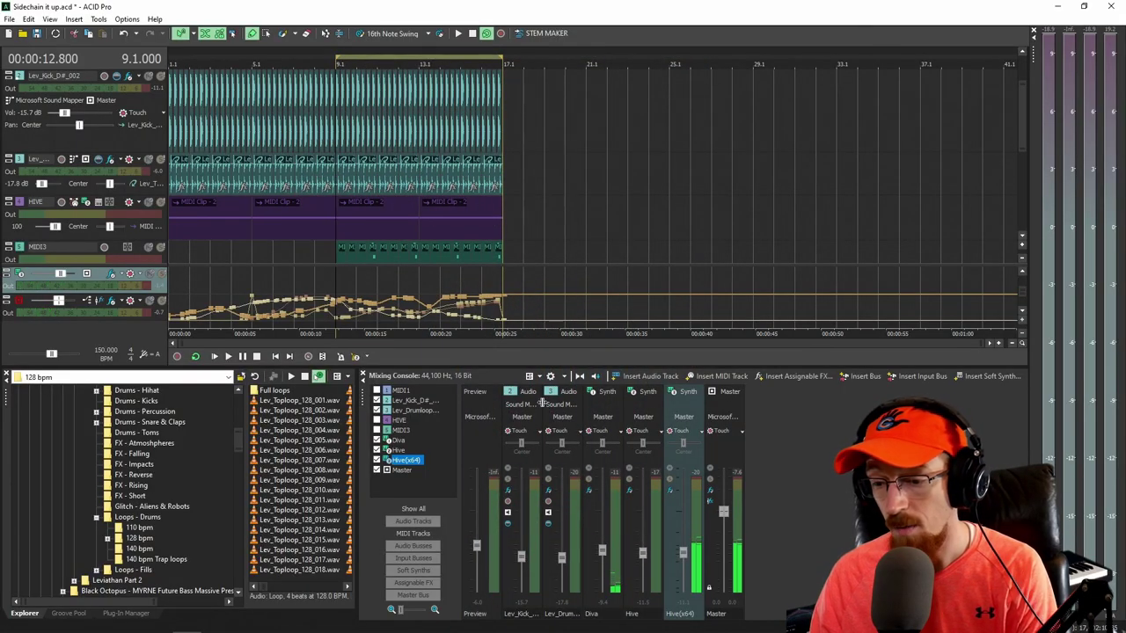
left_click(617, 460)
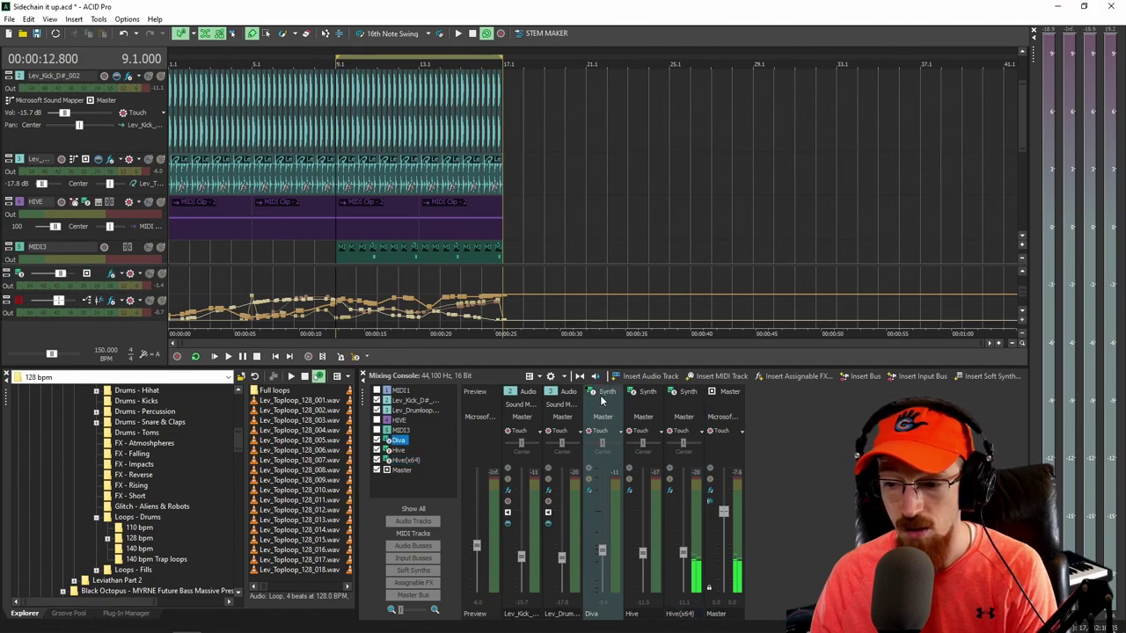
left_click(589, 479)
left_click_drag(519, 82, 613, 84)
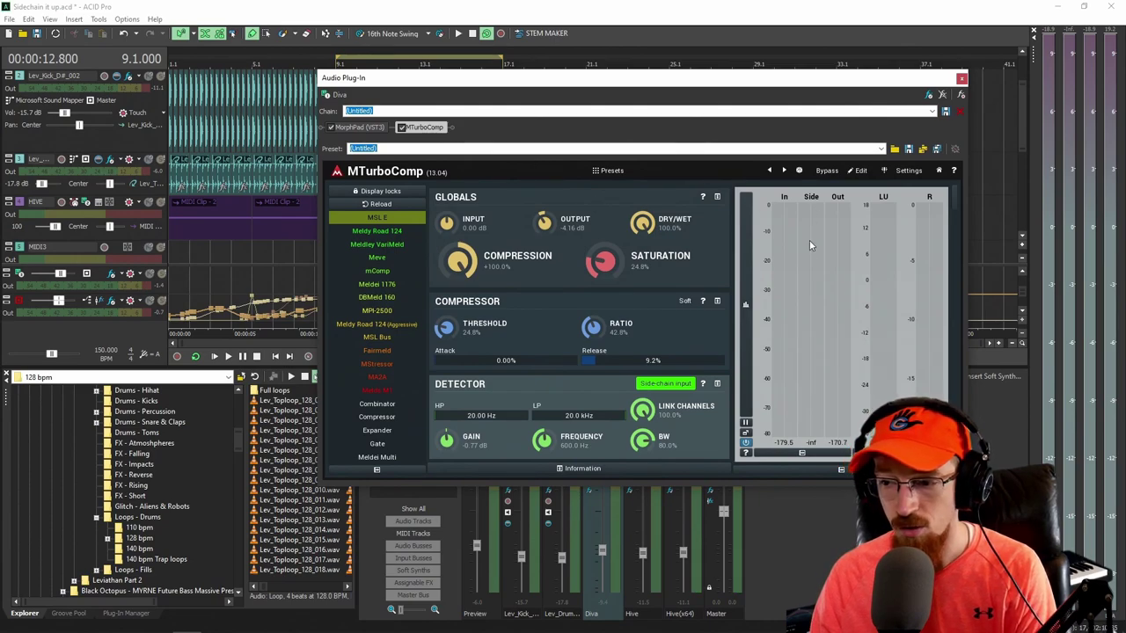
left_click_drag(678, 78, 697, 80)
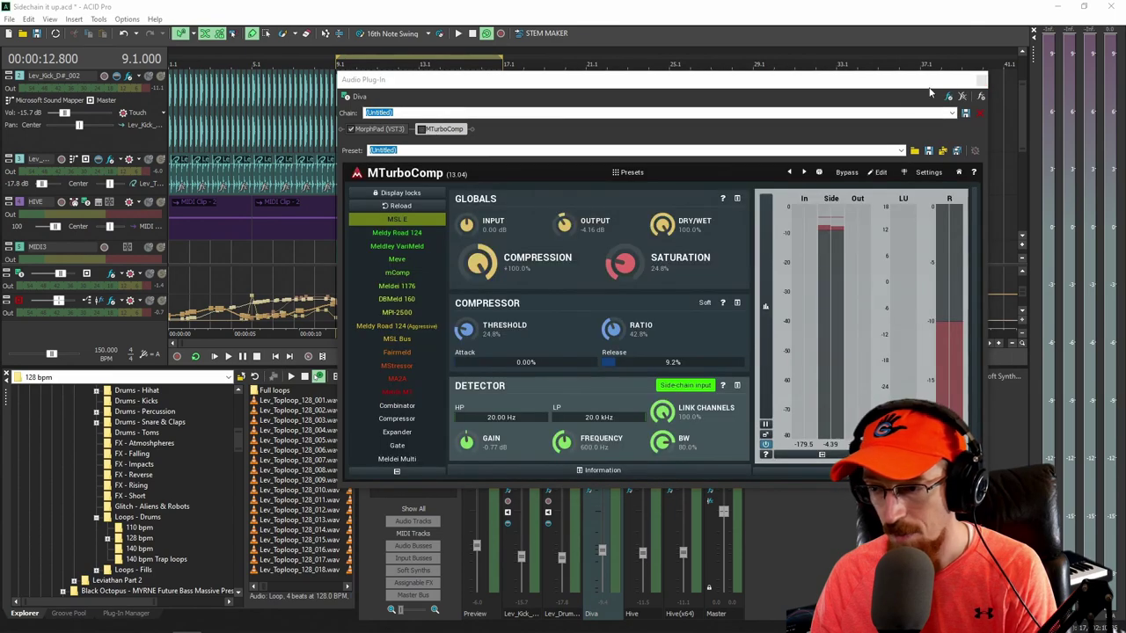
left_click(982, 81)
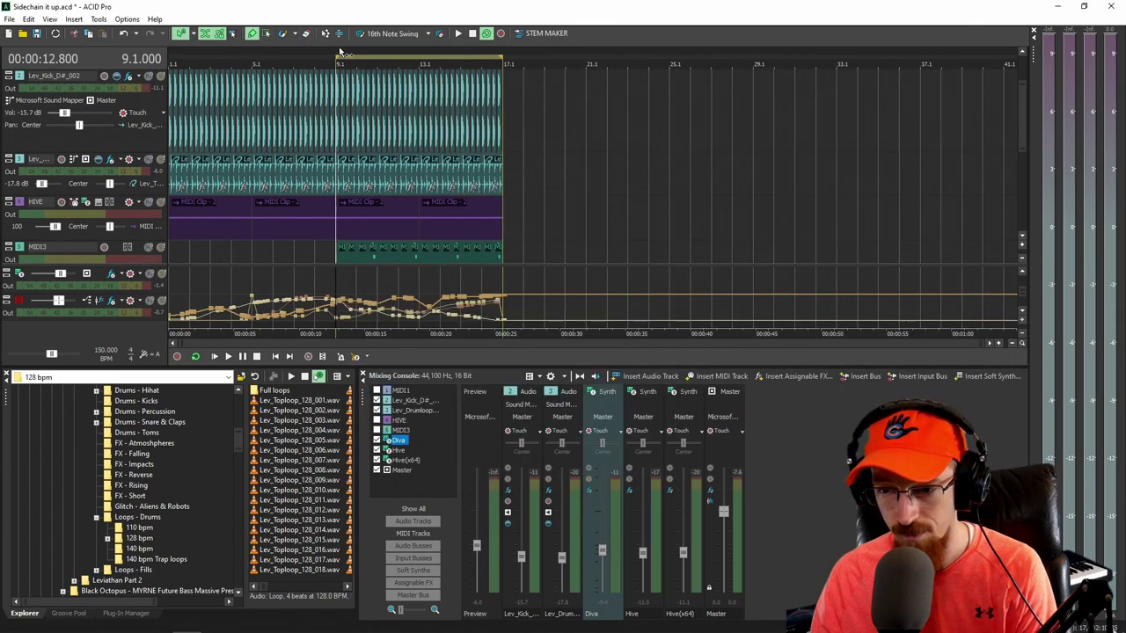
Step: Play and stop the project twice to listen to the mix
key("space")
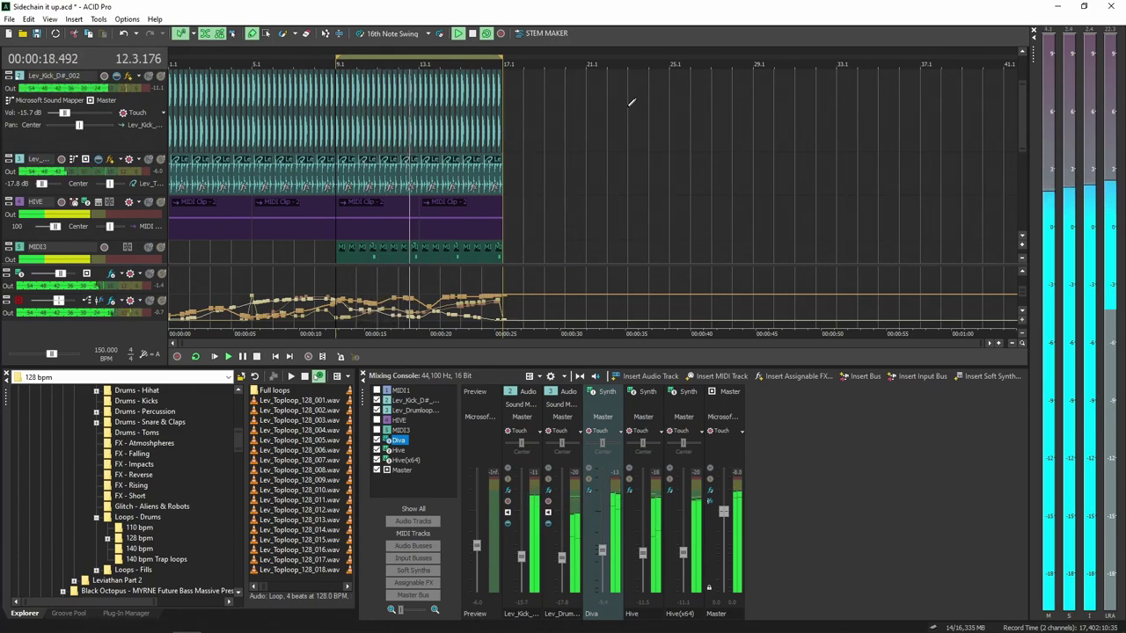
key("space")
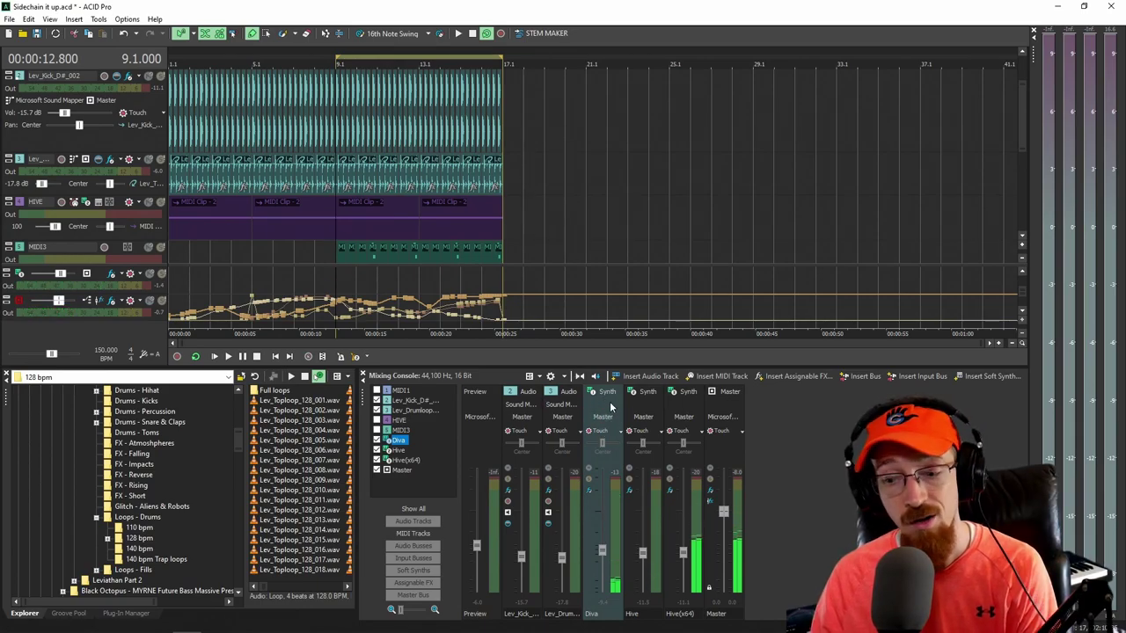
key("space")
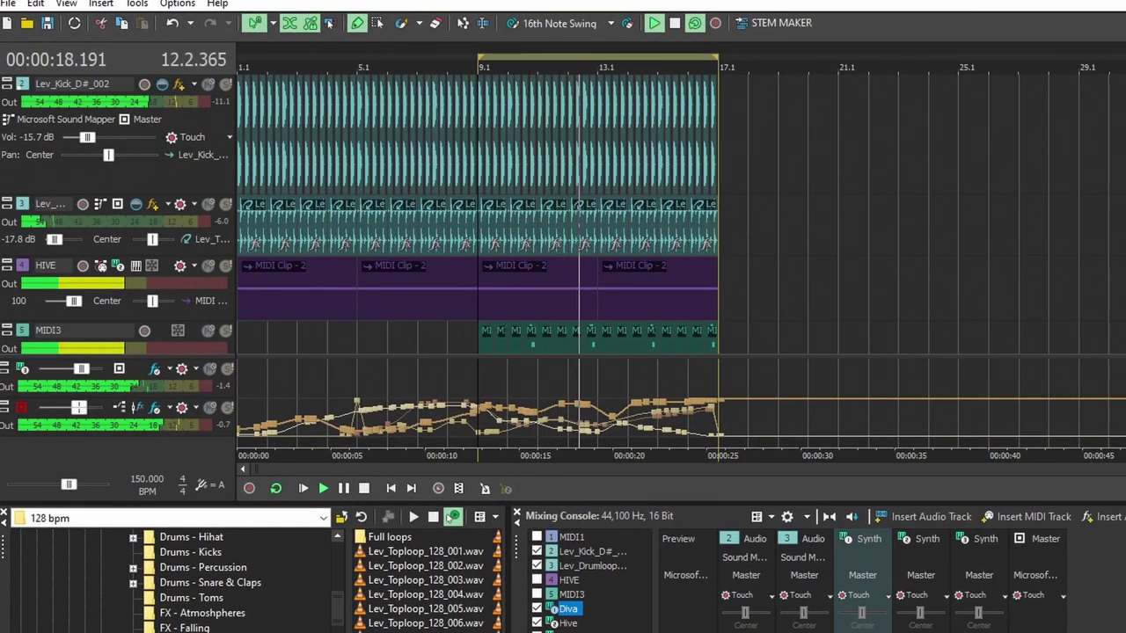
key("space")
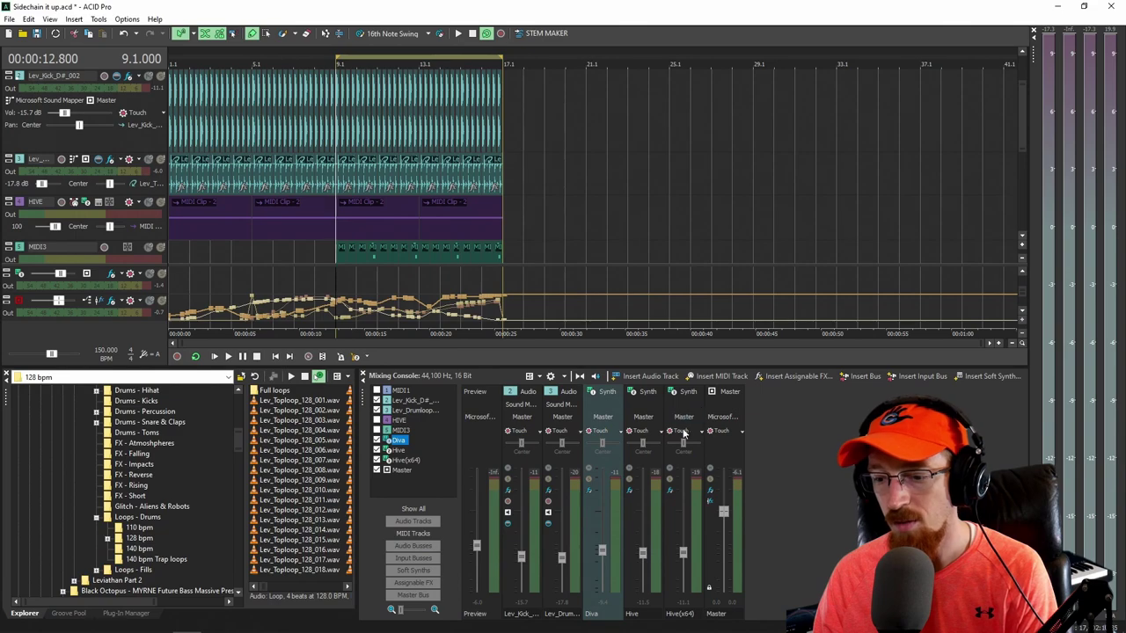
Step: Select the Hive(x64) track, audition its arpeggio, and bring up its Plug-In Chooser
left_click(693, 455)
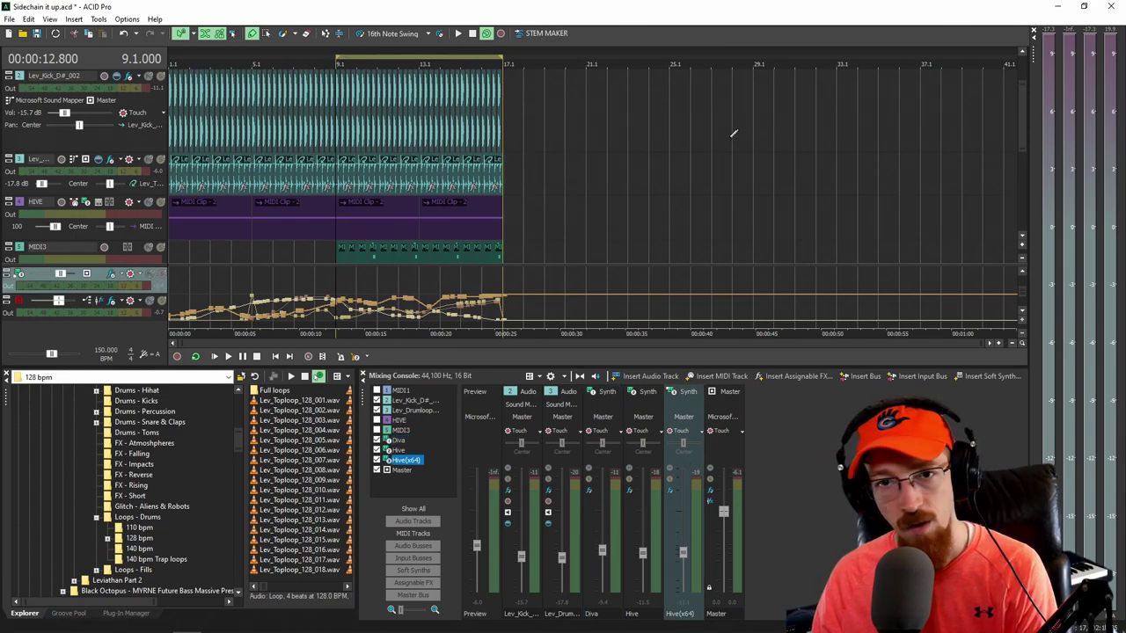
key("space")
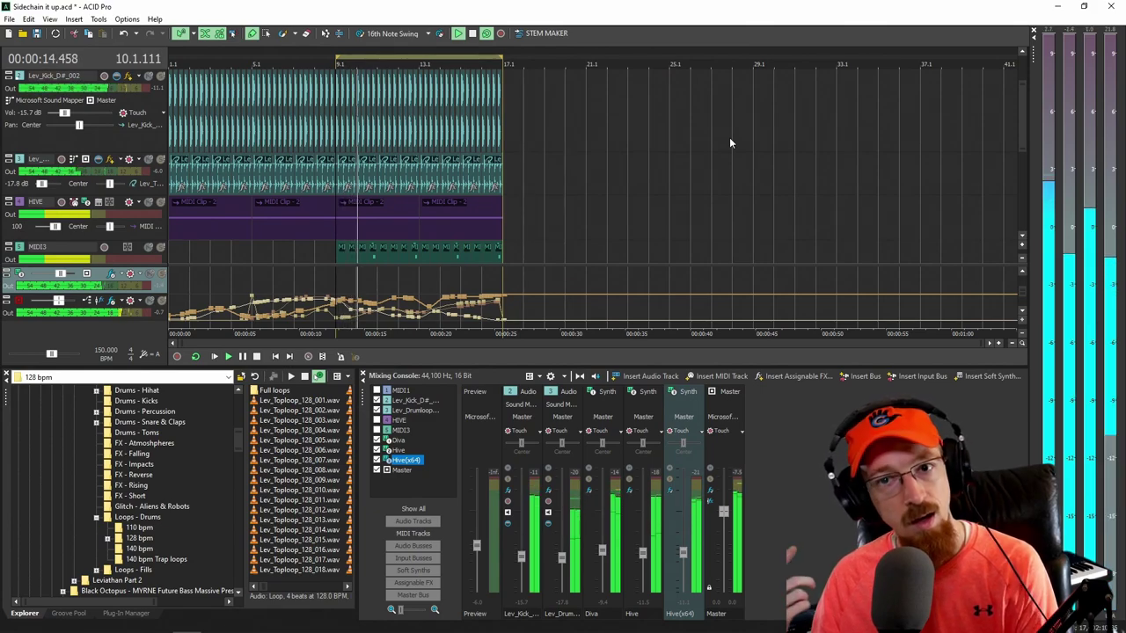
key("space")
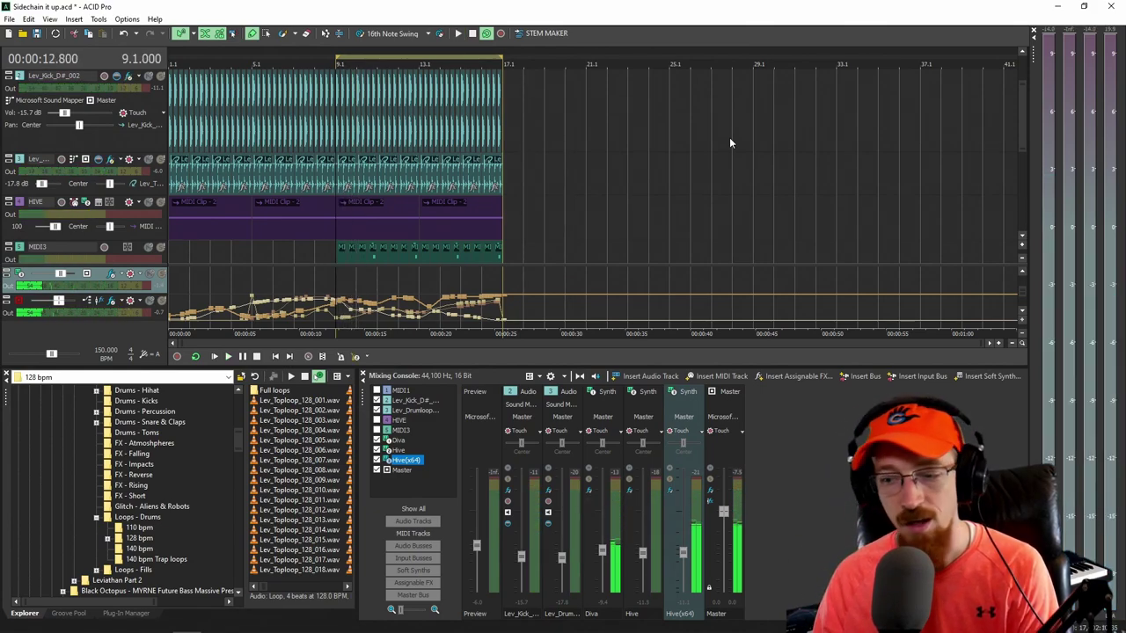
left_click(669, 490)
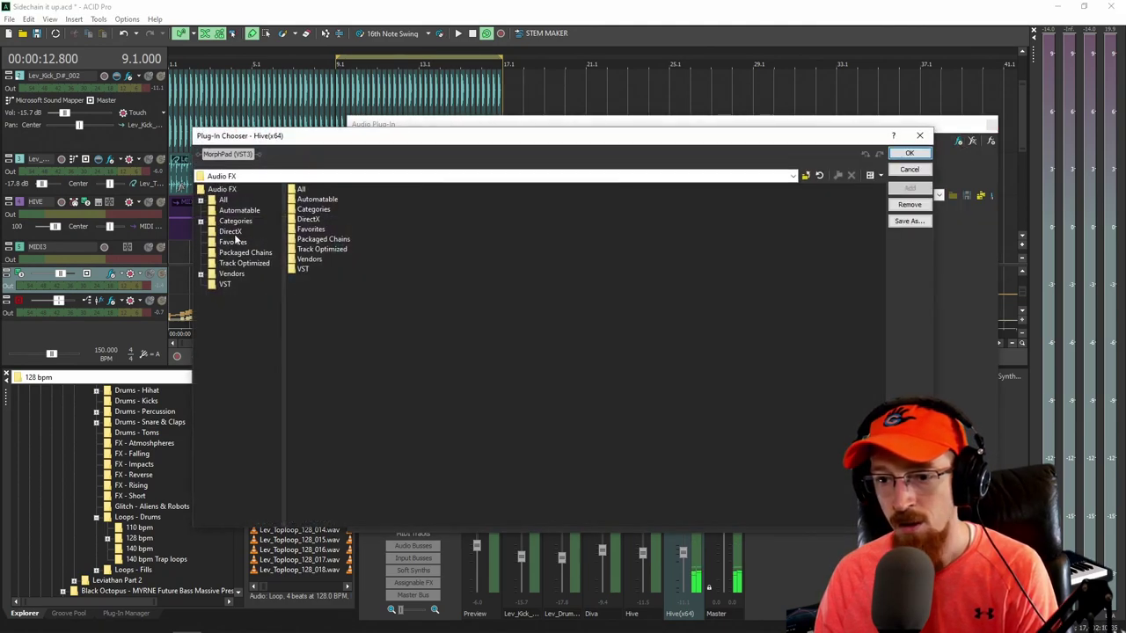
Step: Pick eFX_Compressor from the Dynamics category and add it after MorphPad on Hive
left_click(231, 222)
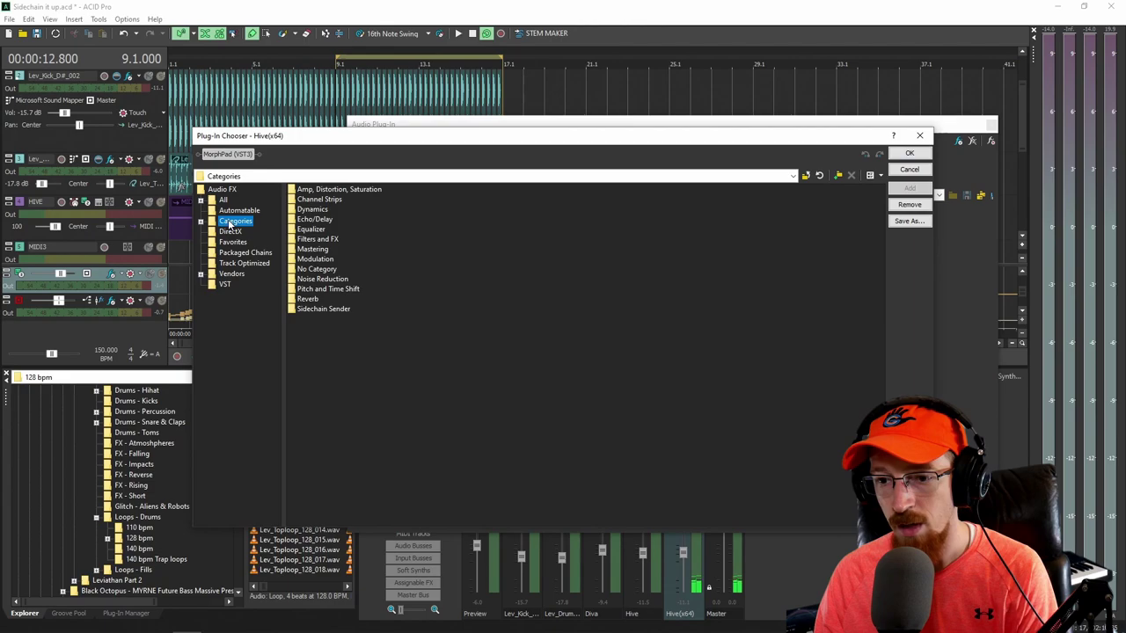
double_click(312, 209)
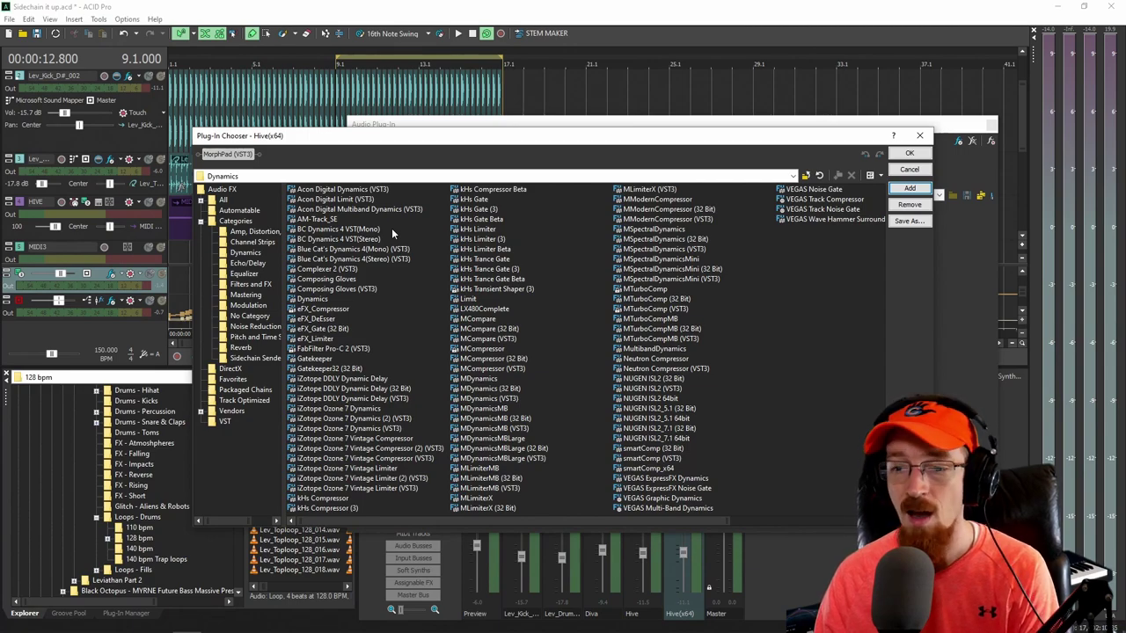
left_click(316, 311)
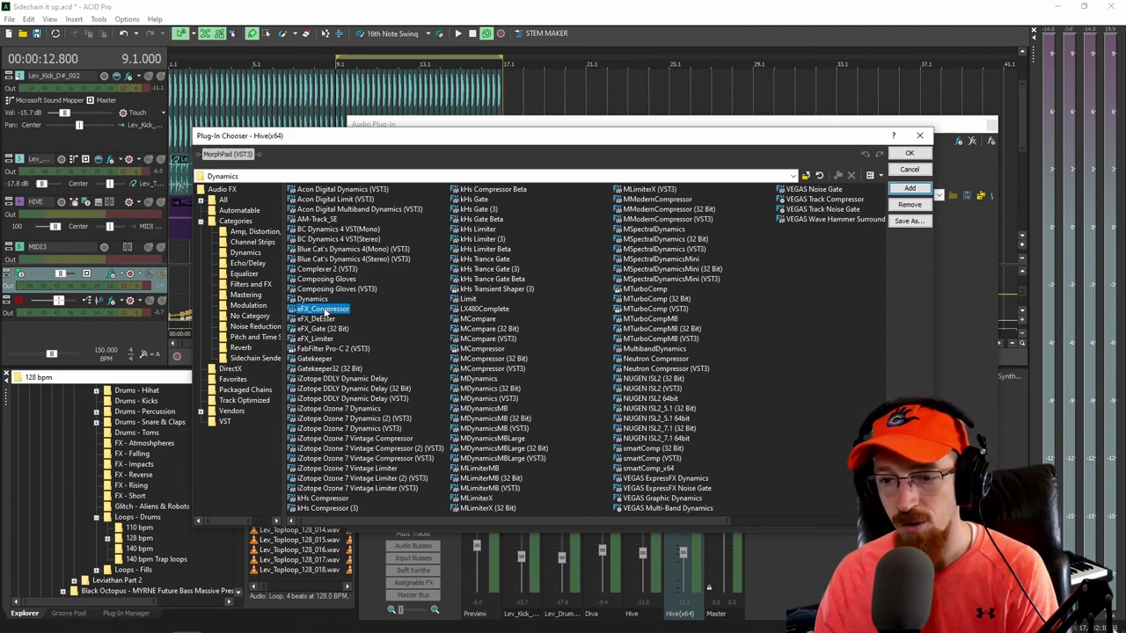
double_click(324, 311)
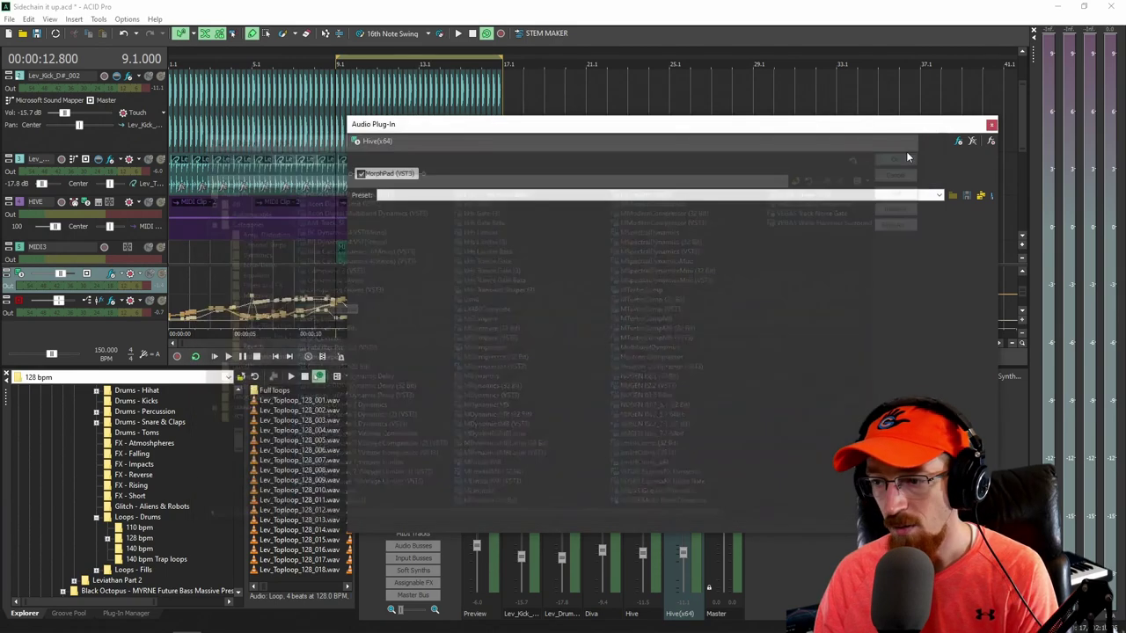
left_click(909, 153)
Step: Set eFX_Compressor's sidechain input to the 2 Lev_Kick_D#_002 track
left_click(458, 173)
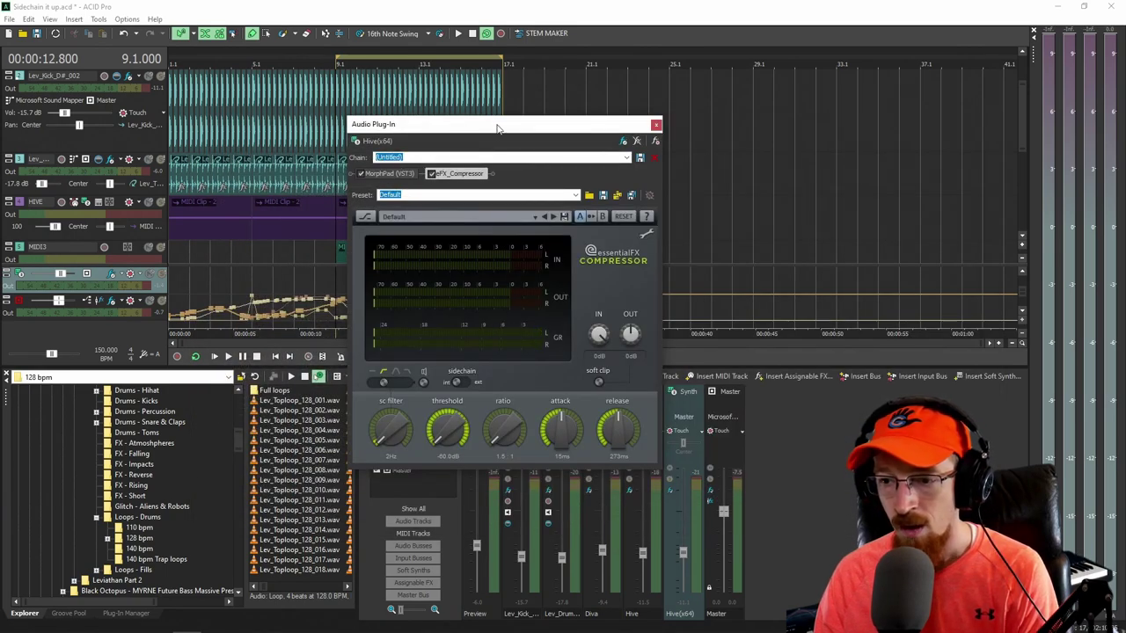
left_click_drag(497, 129, 612, 79)
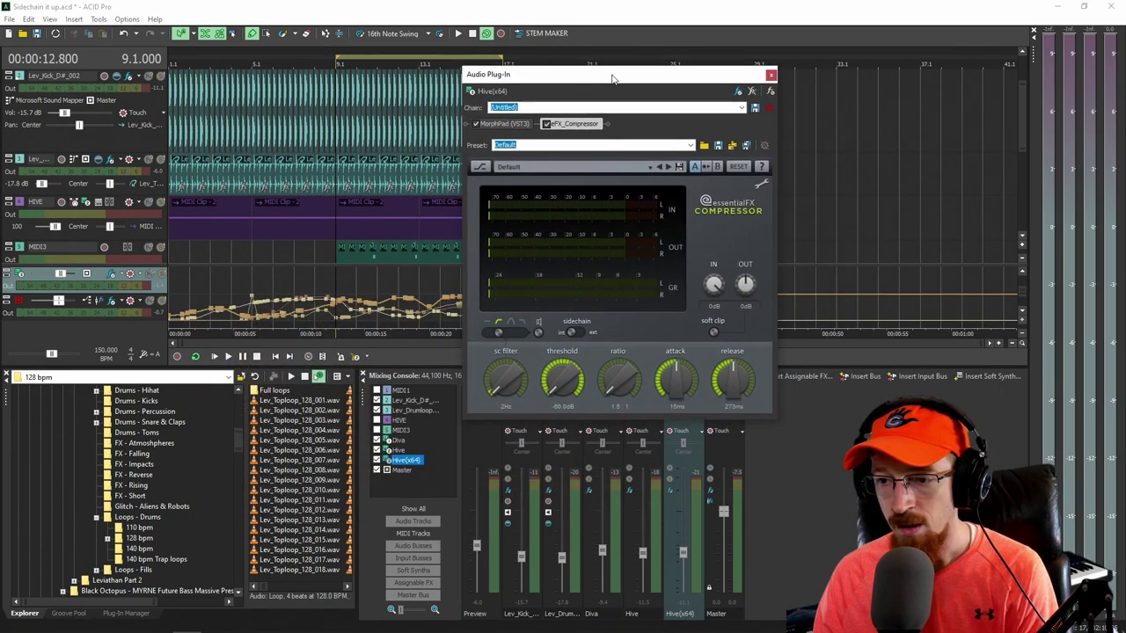
right_click(567, 126)
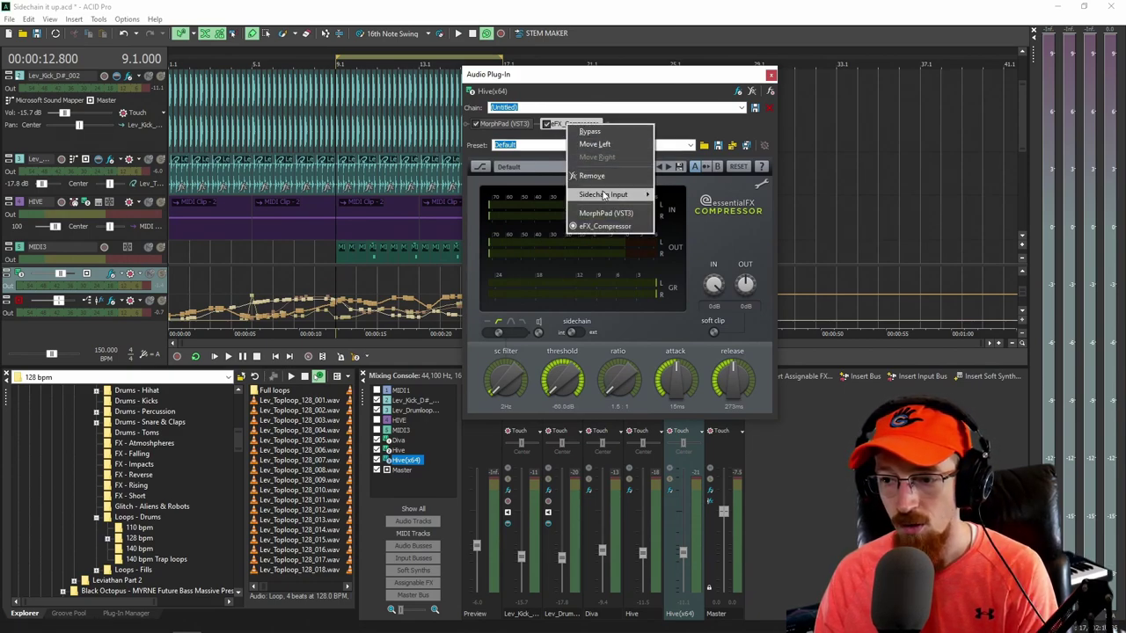
mouse_move(603, 195)
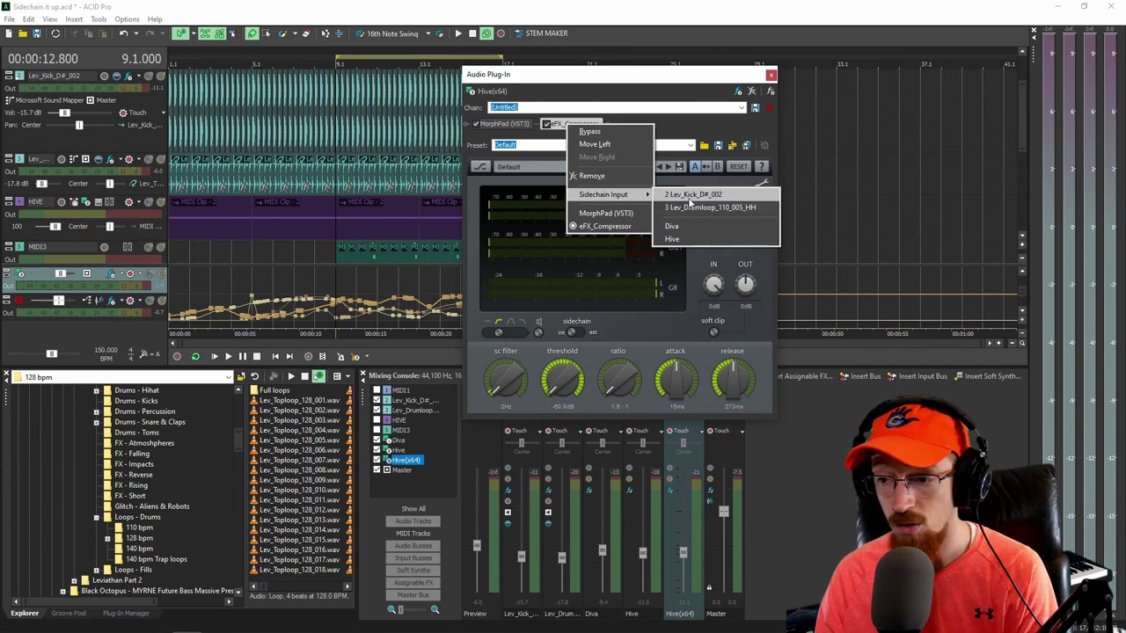
left_click(692, 195)
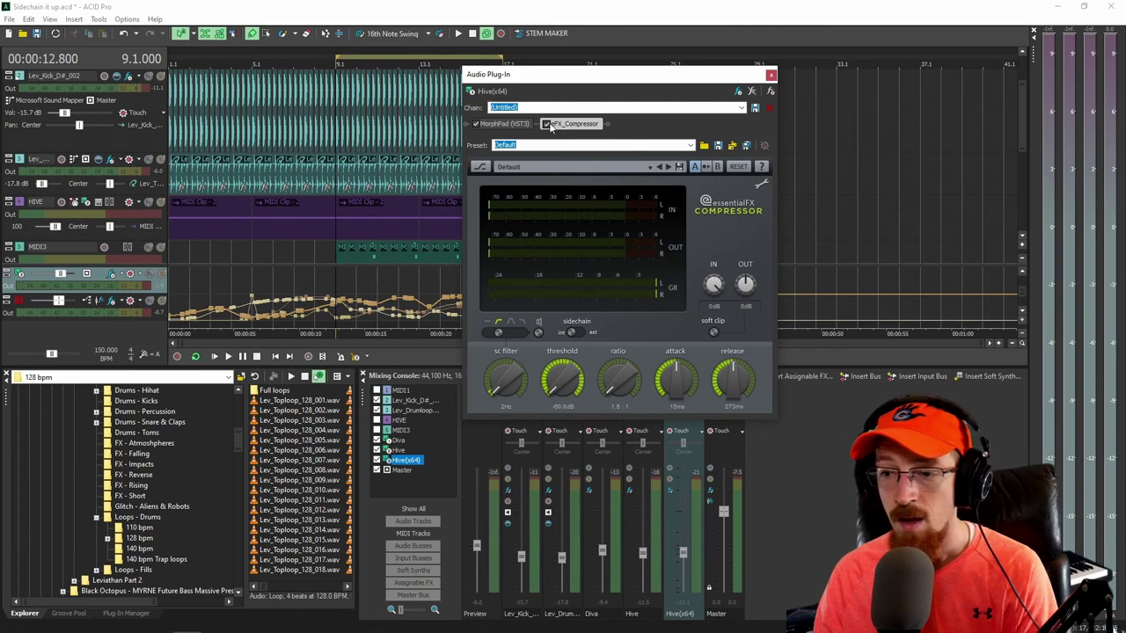
Step: Select the Lev_Kick_D#_002 track and display its SidechainSender effect chain
left_click_drag(546, 74, 710, 84)
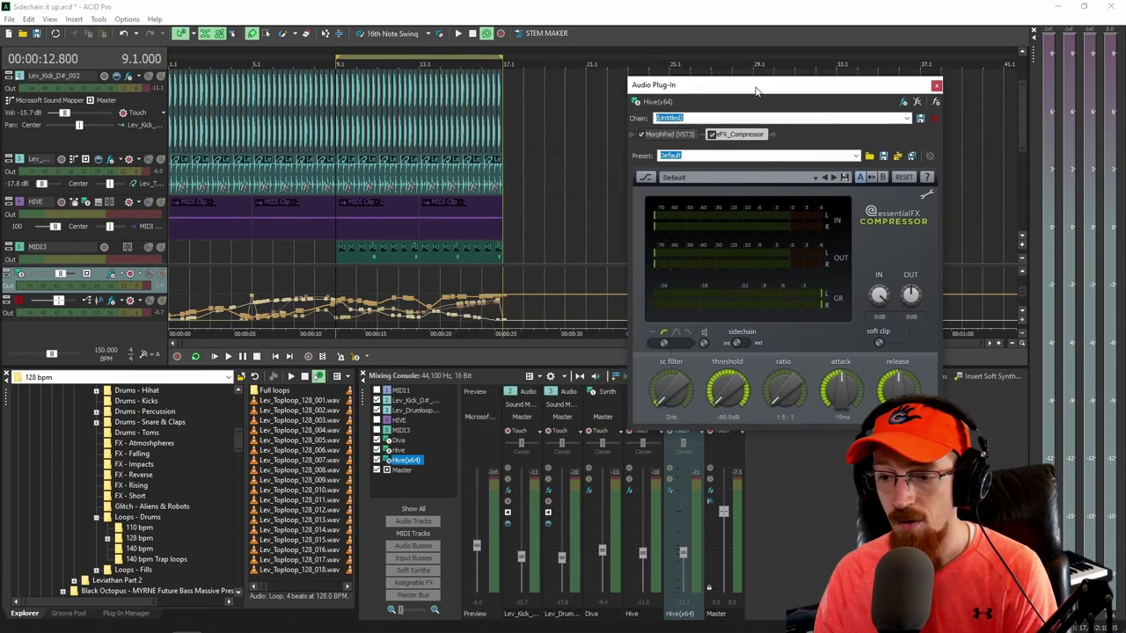
left_click(514, 464)
left_click(508, 499)
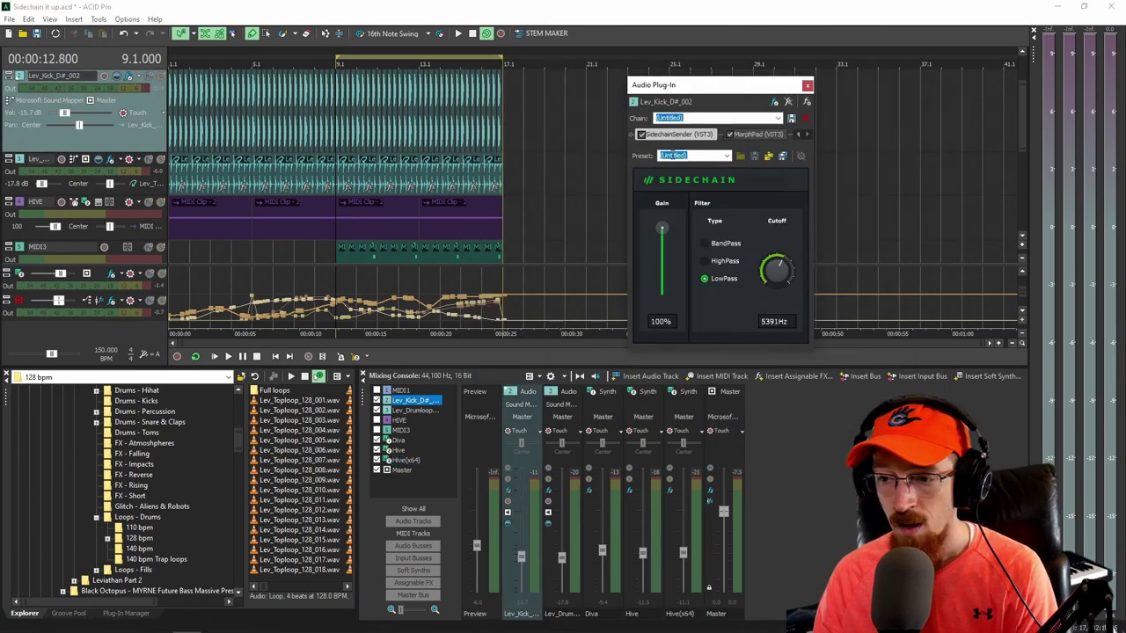
Step: Raise the SidechainSender cutoff to 20000Hz, close the kick's effects, and return to Hive's chain
left_click_drag(668, 85, 718, 114)
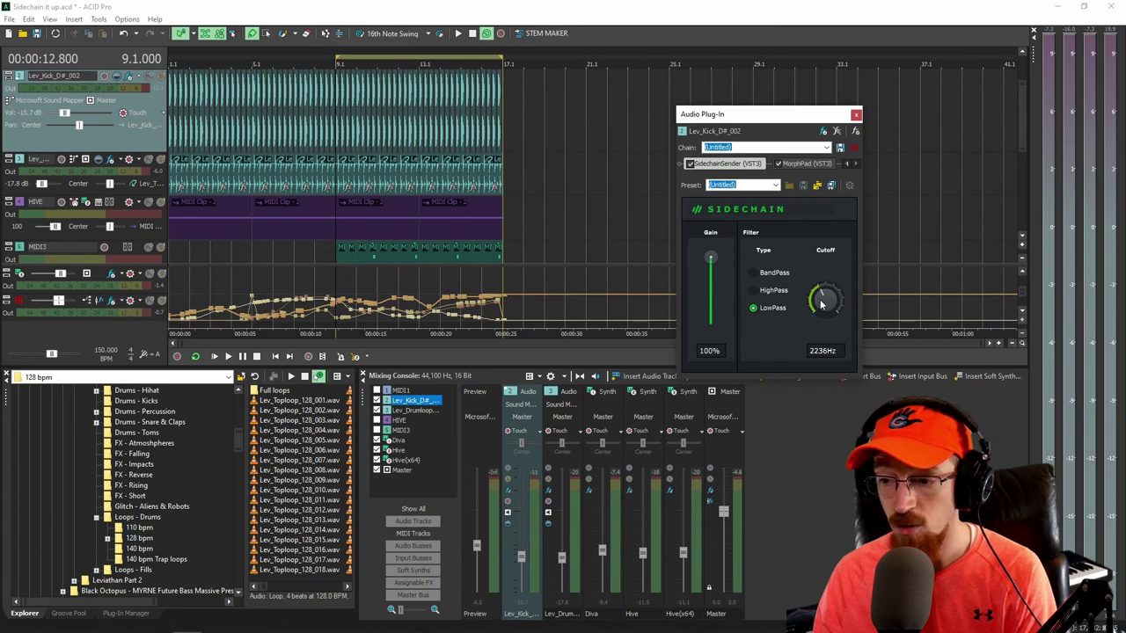
left_click_drag(823, 304, 827, 285)
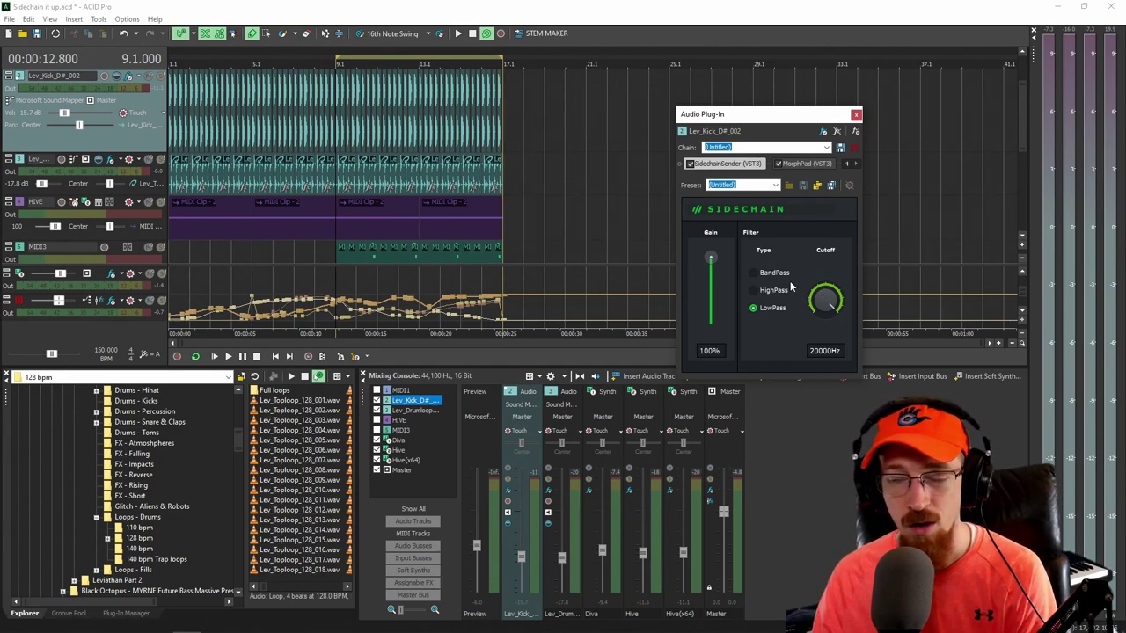
left_click(856, 115)
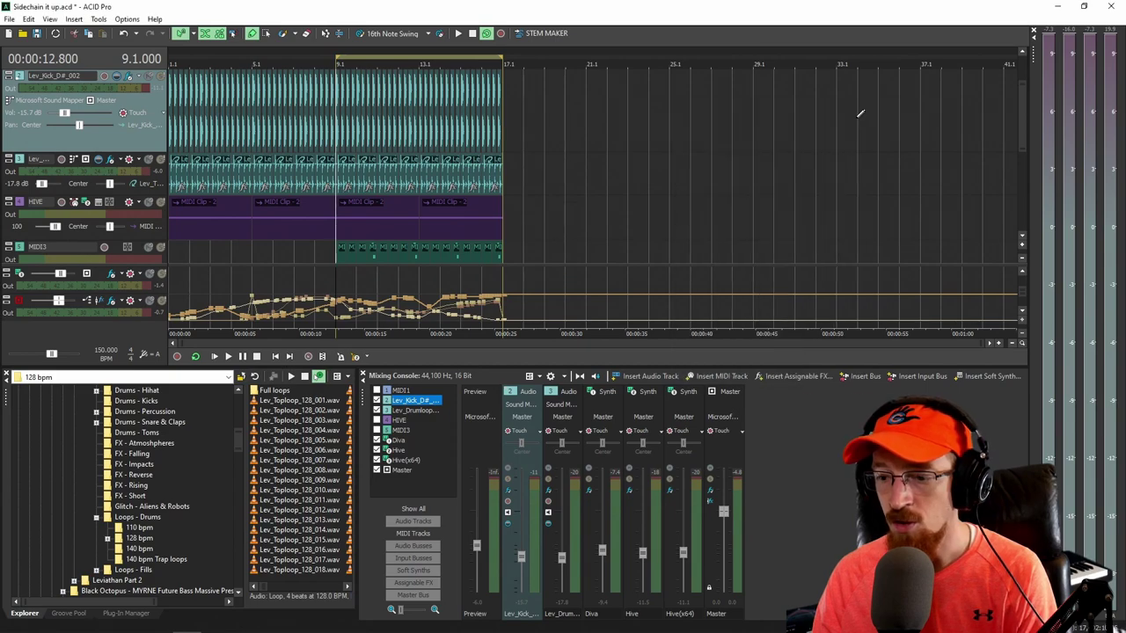
left_click(695, 462)
Step: Show the Hive(x64) chain with MorphPad and eFX_Compressor, reposition the window, refocus the timeline
left_click(671, 489)
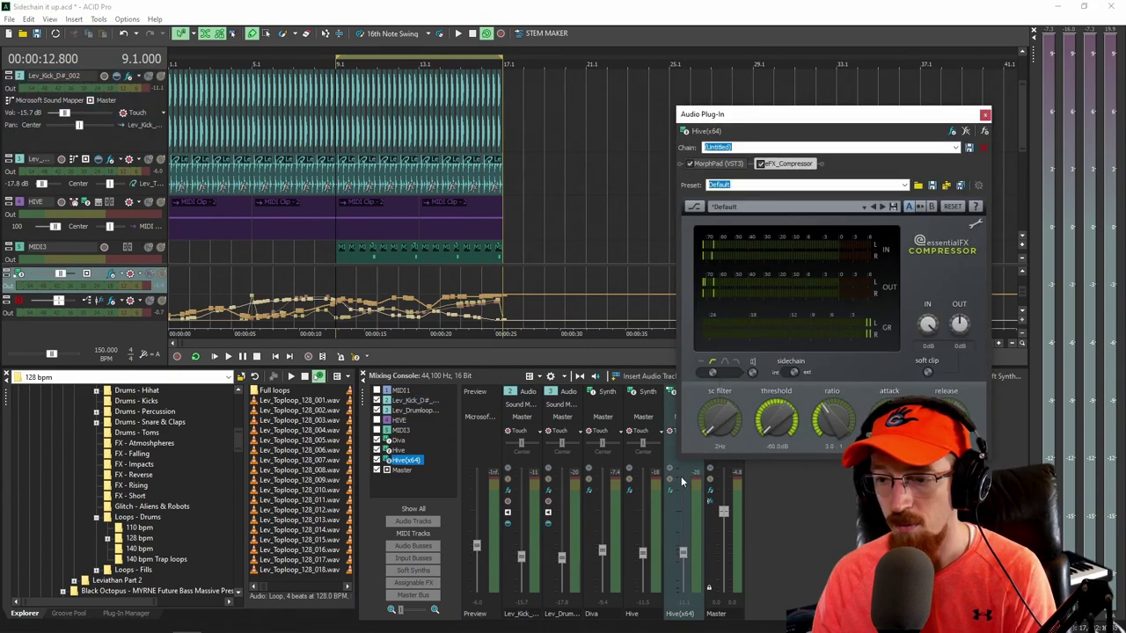
left_click_drag(771, 120, 686, 84)
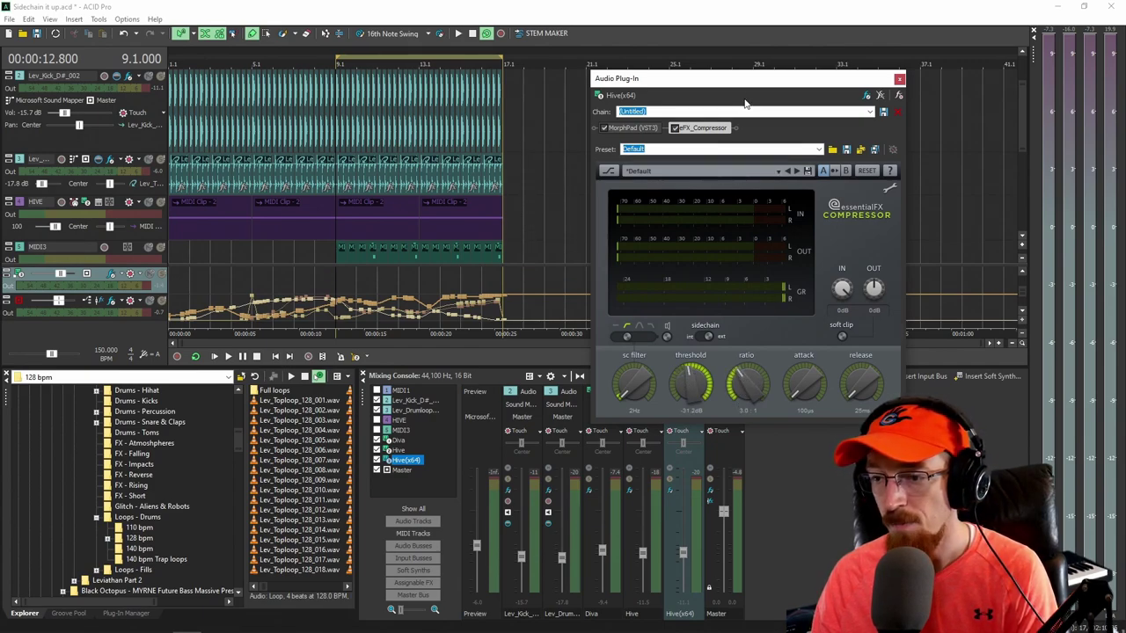
left_click_drag(752, 87, 763, 87)
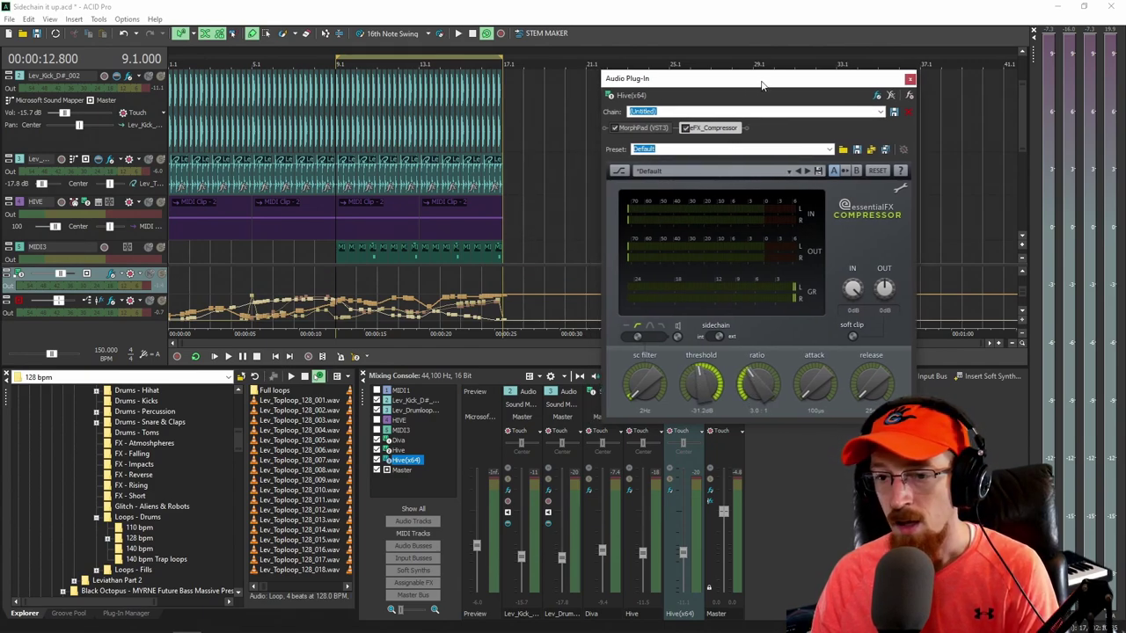
left_click(337, 55)
Step: Audition the compressed Hive arpeggio, then remove eFX_Compressor leaving only MorphPad
key("space")
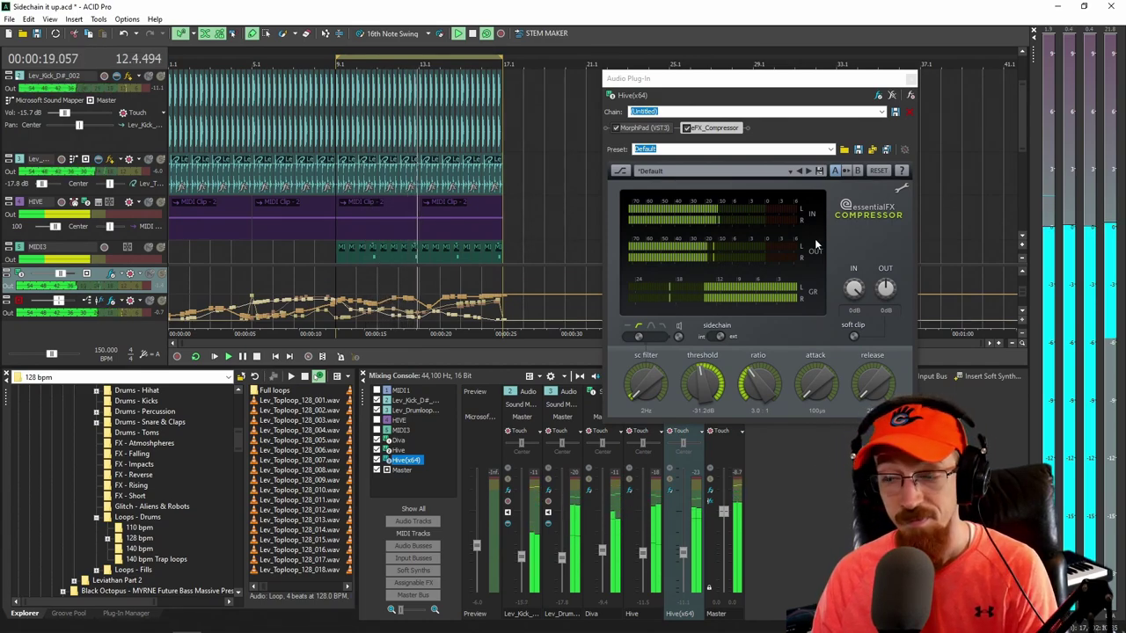
key("space")
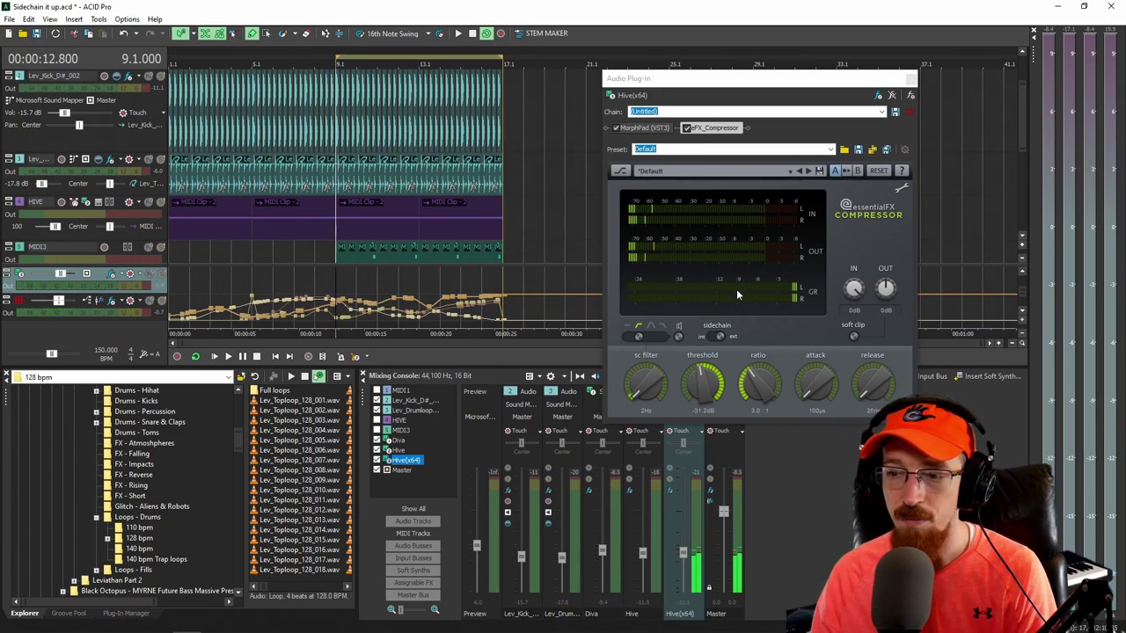
left_click(893, 97)
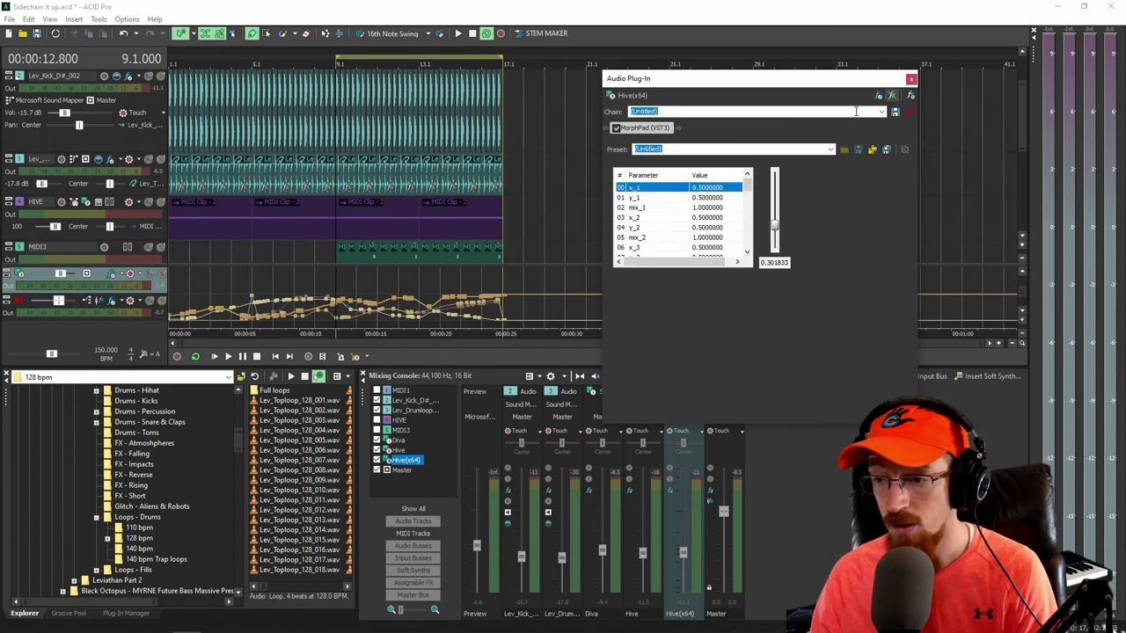
Step: Insert MCompressor from the Dynamics category into the Hive chain after MorphPad
left_click(877, 95)
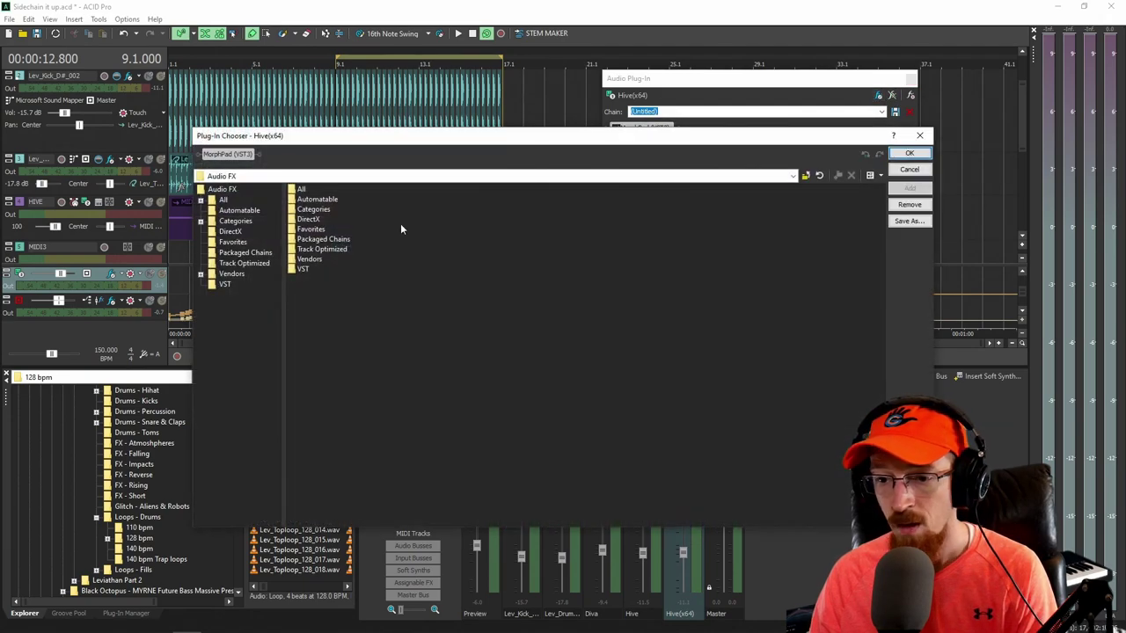
left_click(230, 221)
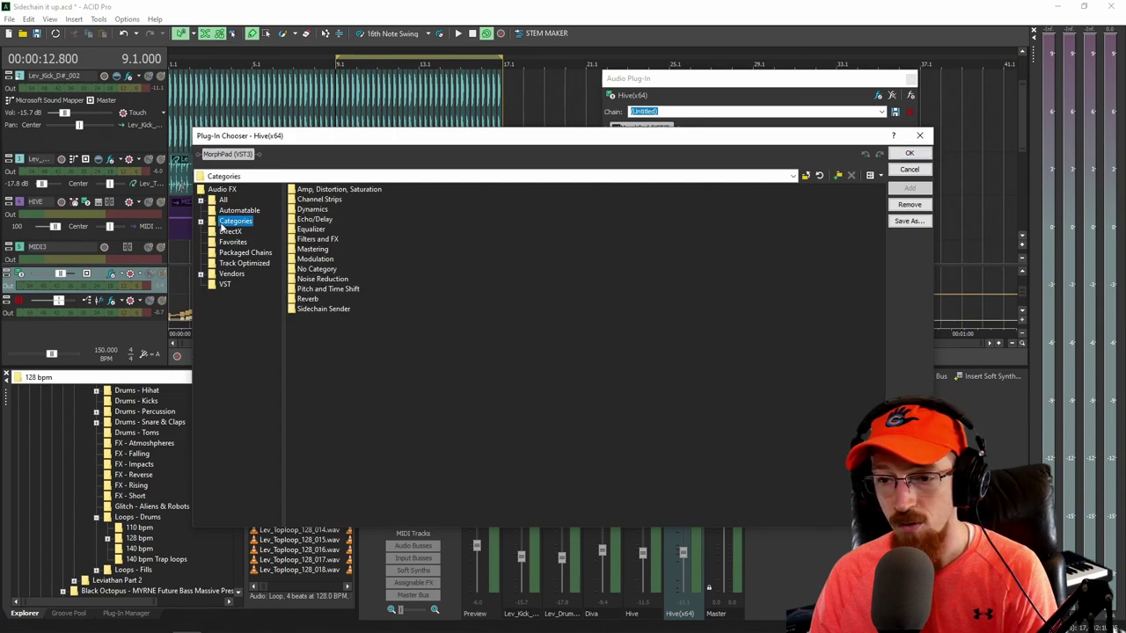
double_click(312, 211)
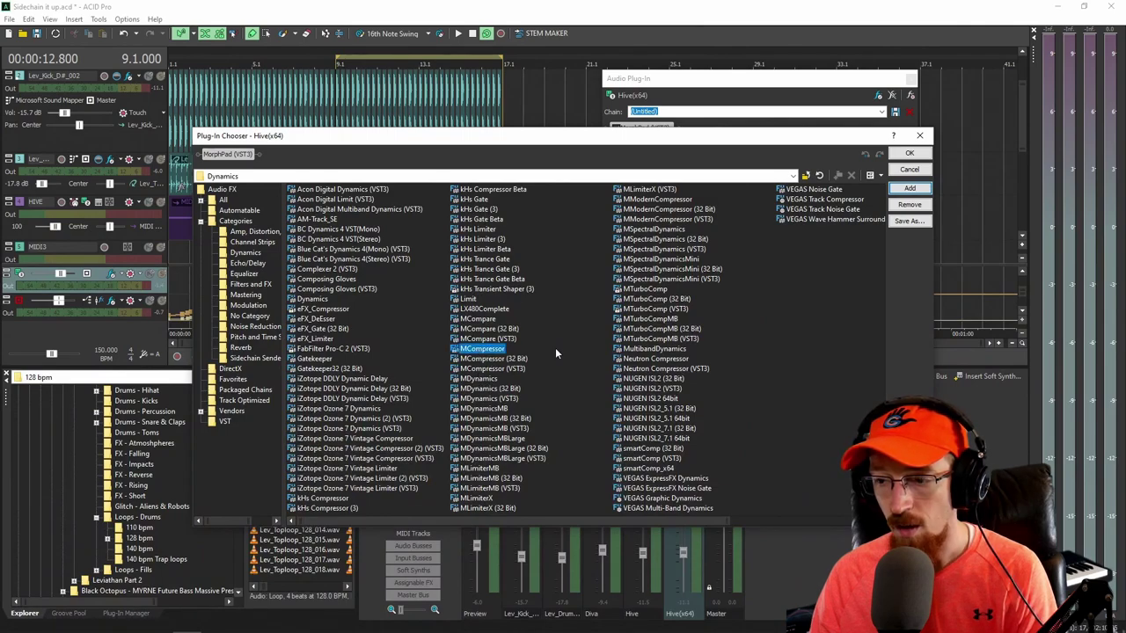
double_click(482, 349)
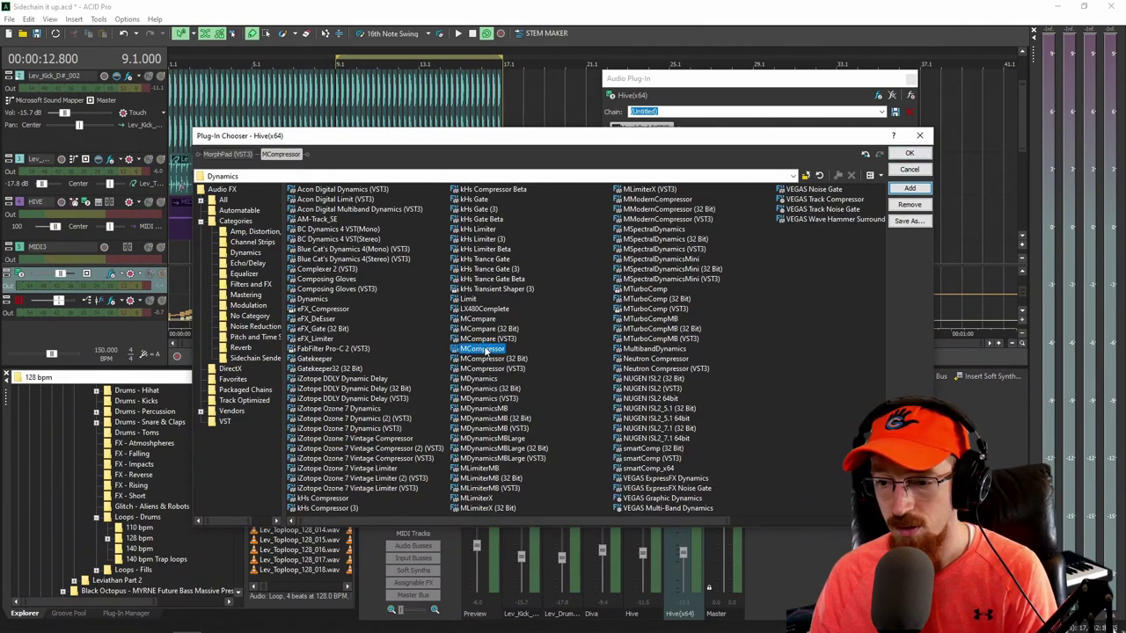
left_click(910, 153)
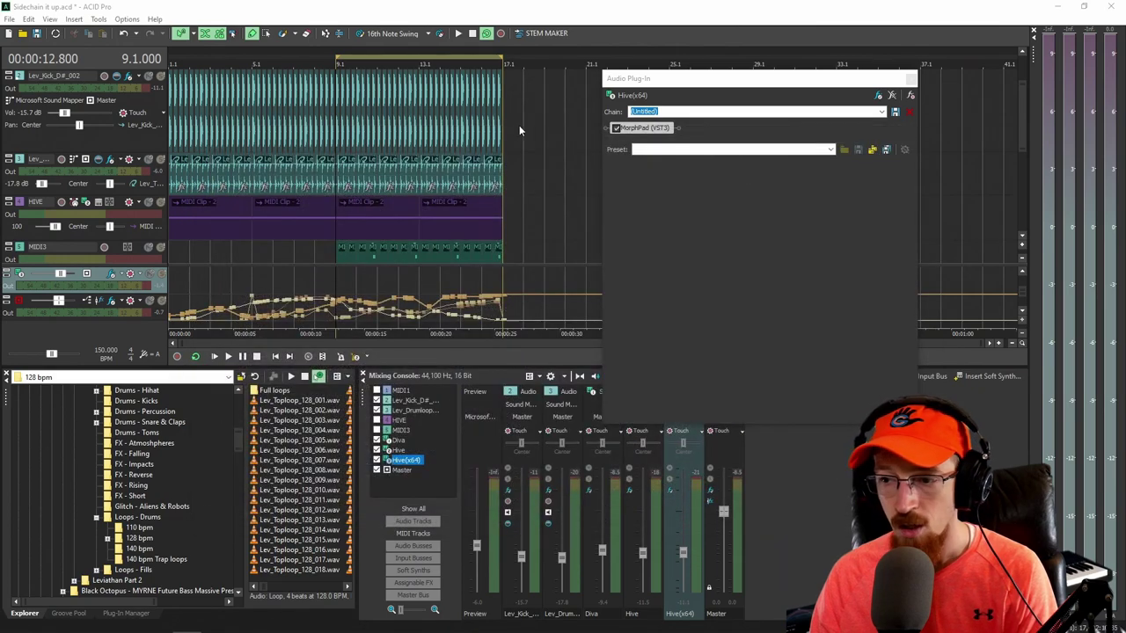
Step: Route Lev_Kick_D#_002 into MCompressor's sidechain, then enable it and switch to side-chain input
left_click_drag(798, 91, 612, 77)
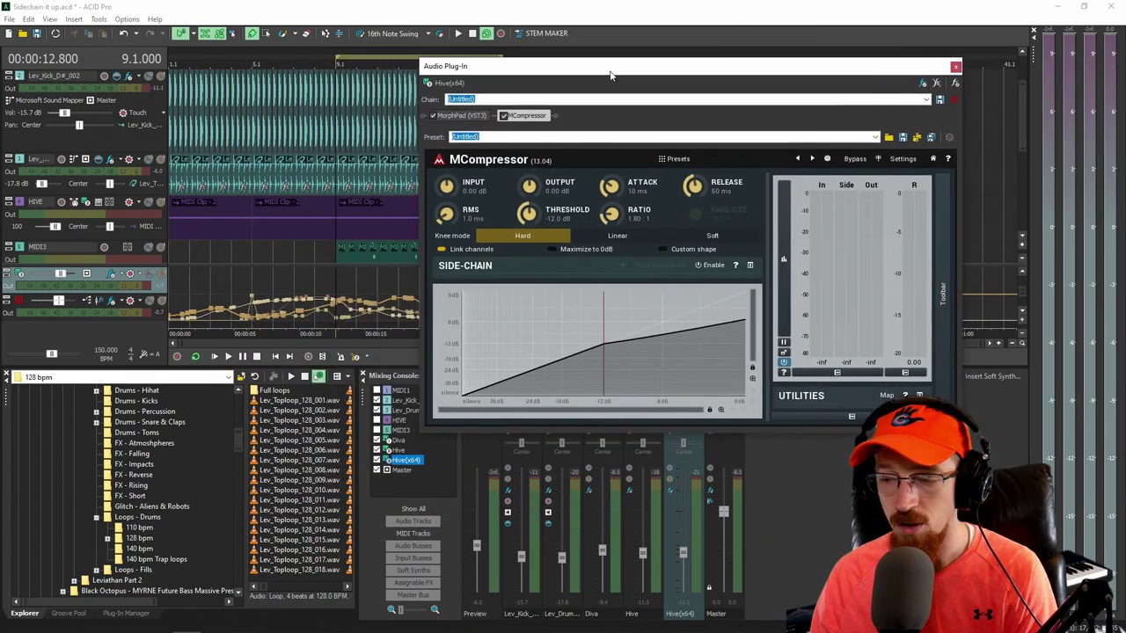
right_click(523, 117)
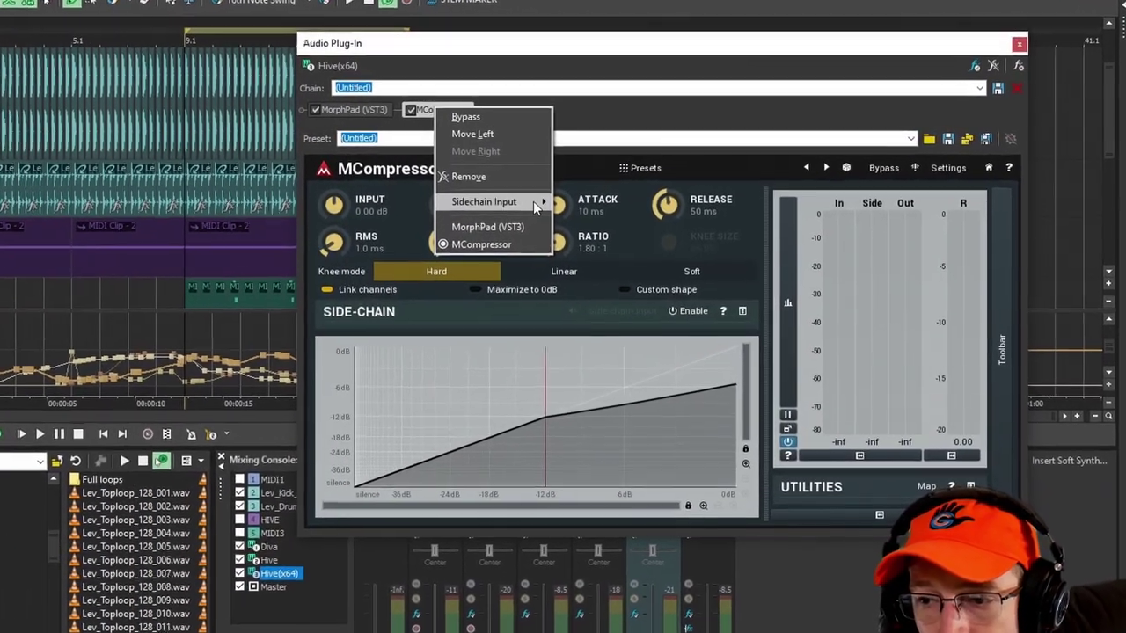
mouse_move(597, 188)
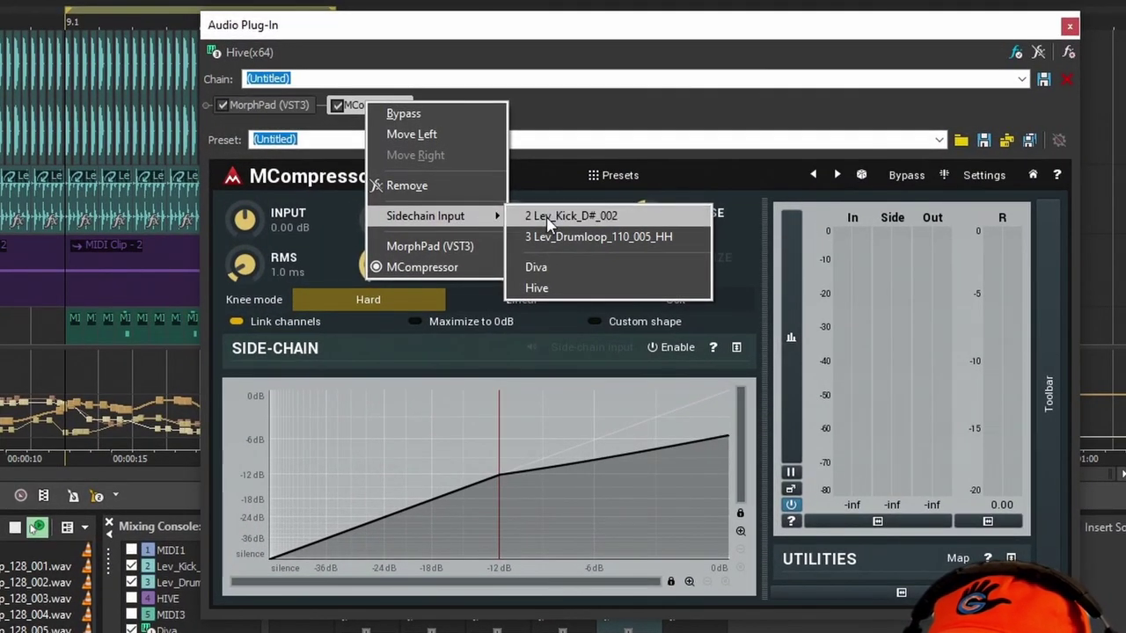
left_click(556, 218)
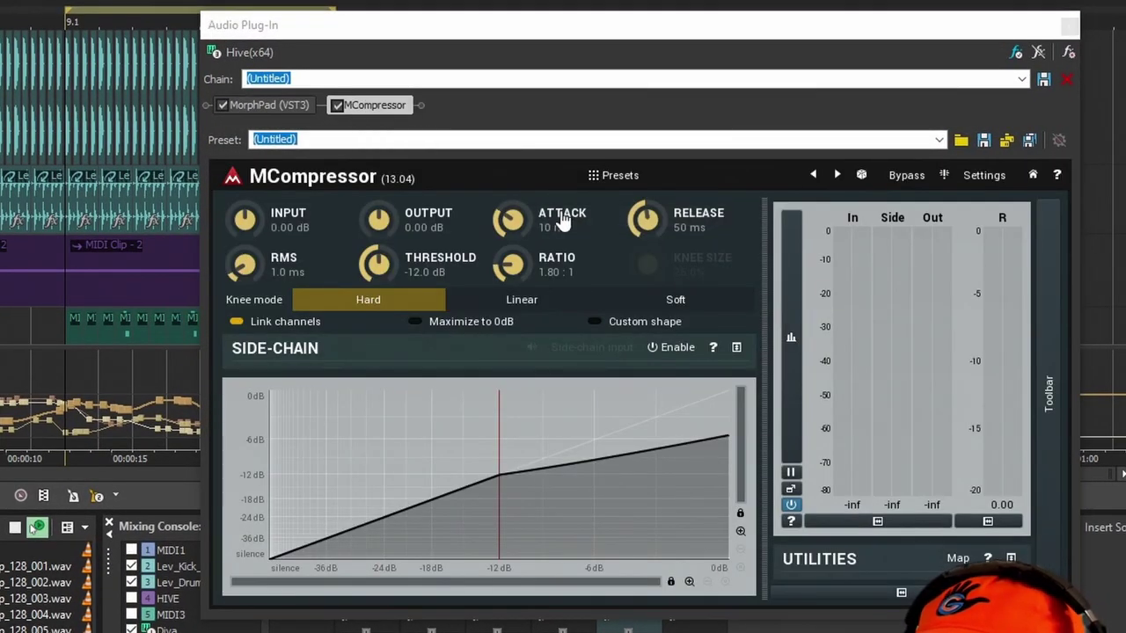
left_click(673, 348)
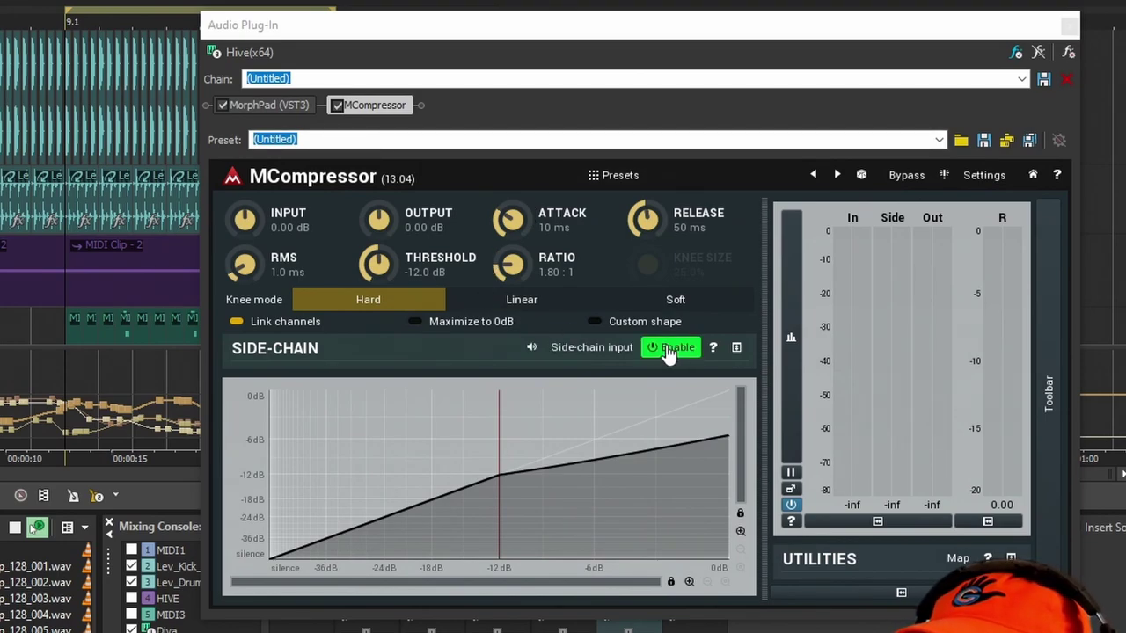
left_click(601, 352)
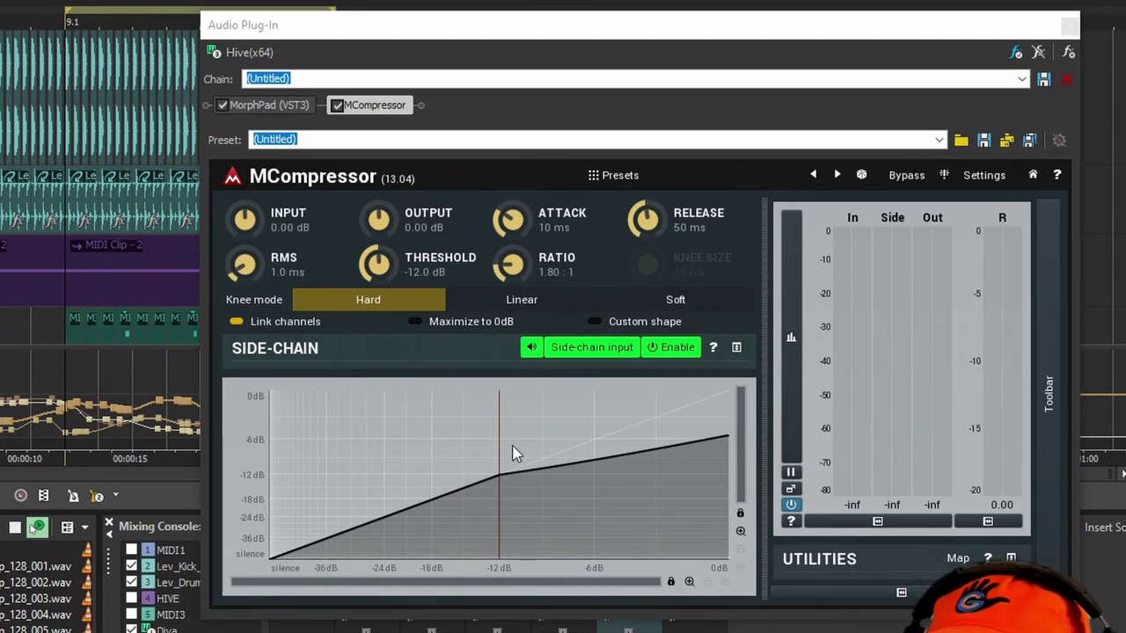
key("space")
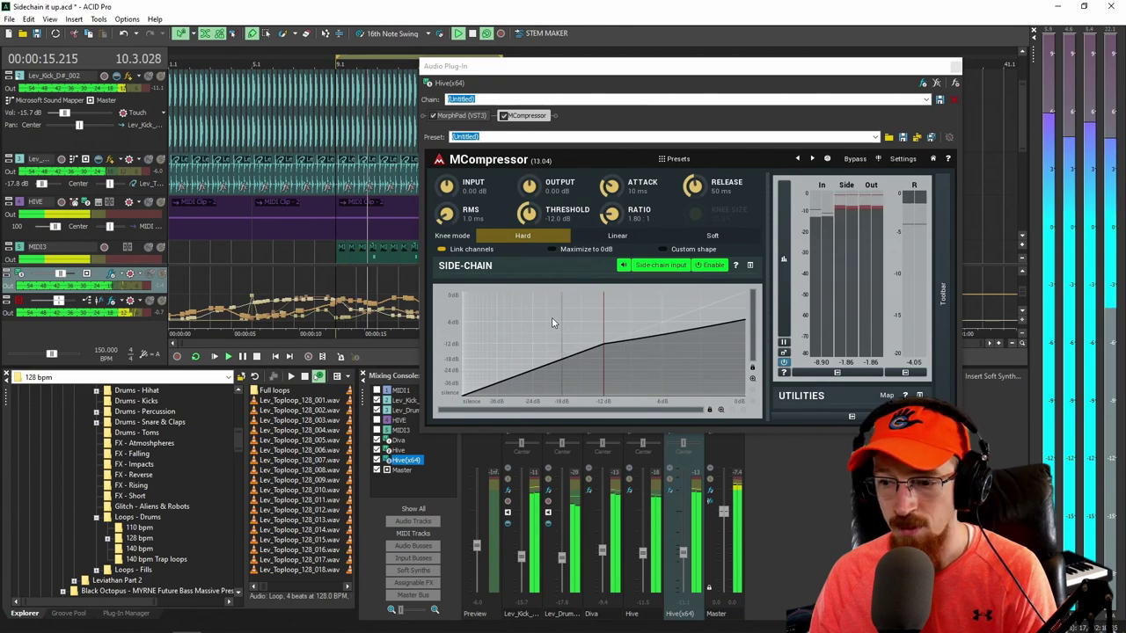
left_click_drag(509, 79, 517, 82)
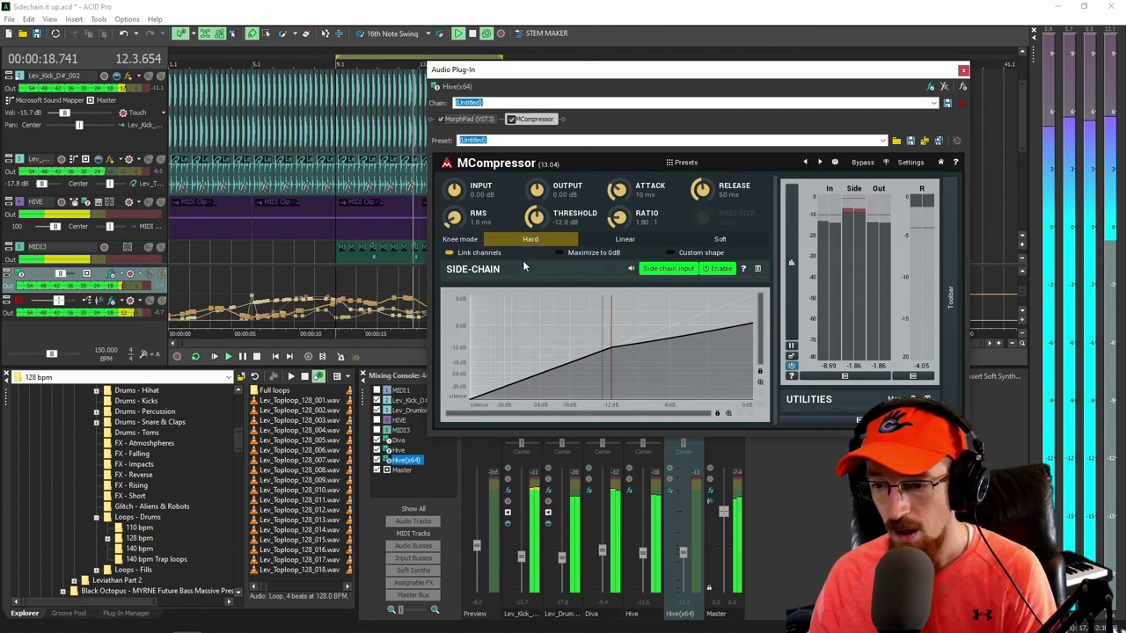
Step: Stop playback, lower MCompressor's threshold to about -21.5 dB and attack below 10 ms
key("space")
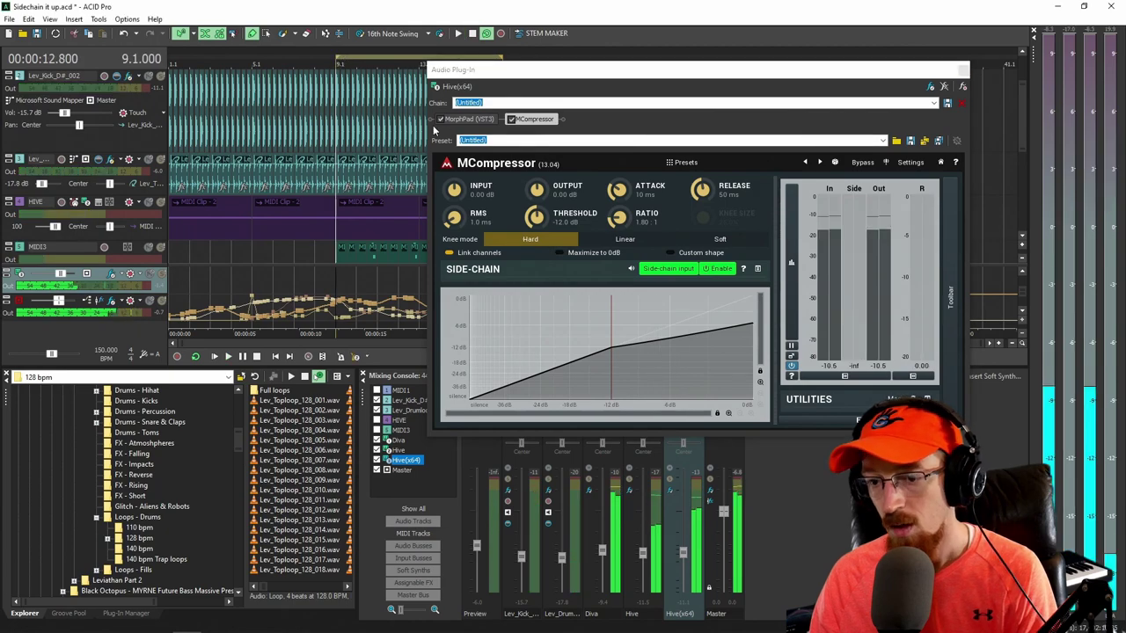
left_click_drag(544, 227, 544, 247)
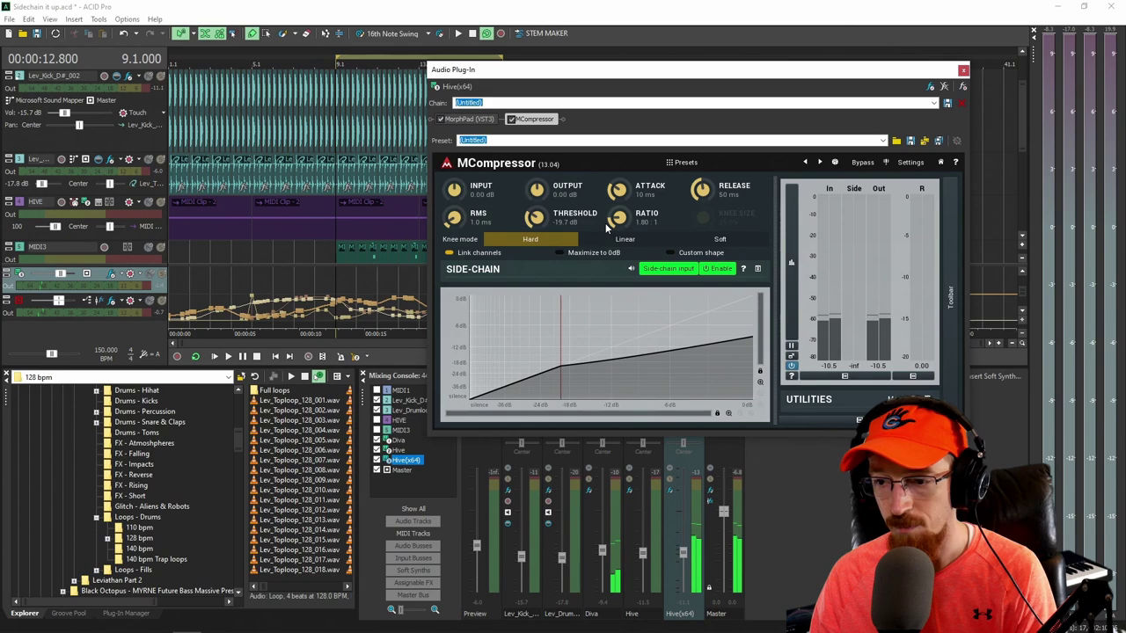
left_click_drag(616, 192, 616, 198)
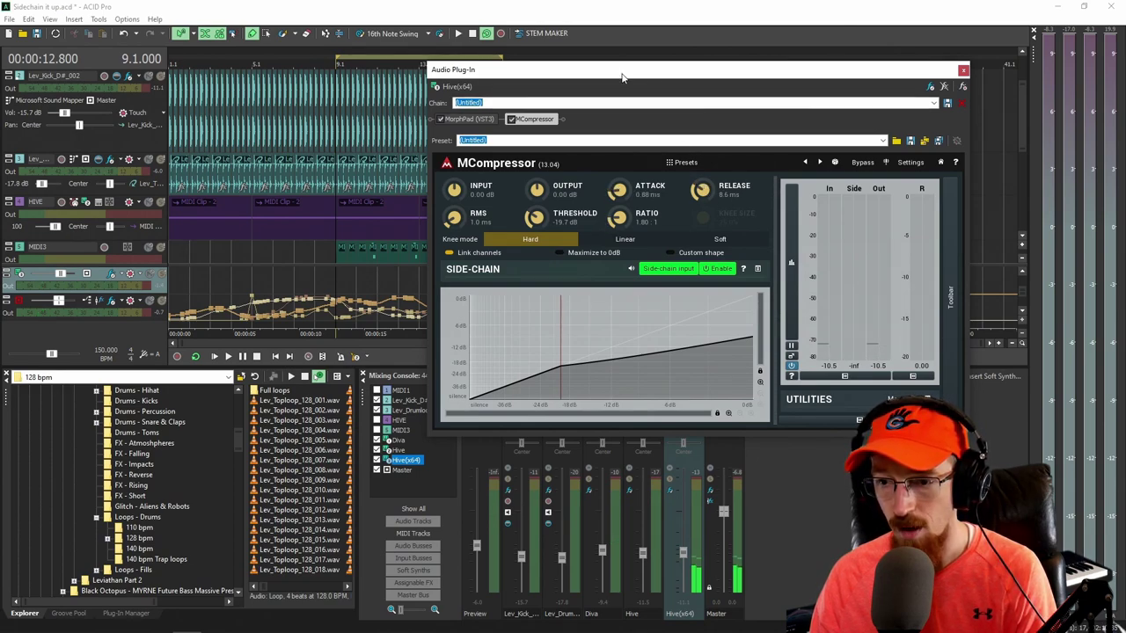
mouse_move(622, 77)
left_mouse_down()
mouse_move(652, 81)
mouse_move(611, 66)
left_mouse_up()
left_click(337, 52)
Step: While looping, set release ~22 ms, attack 2.4 ms, threshold ~-23.5 dB, ratio ~3.42:1, then stop
key("space")
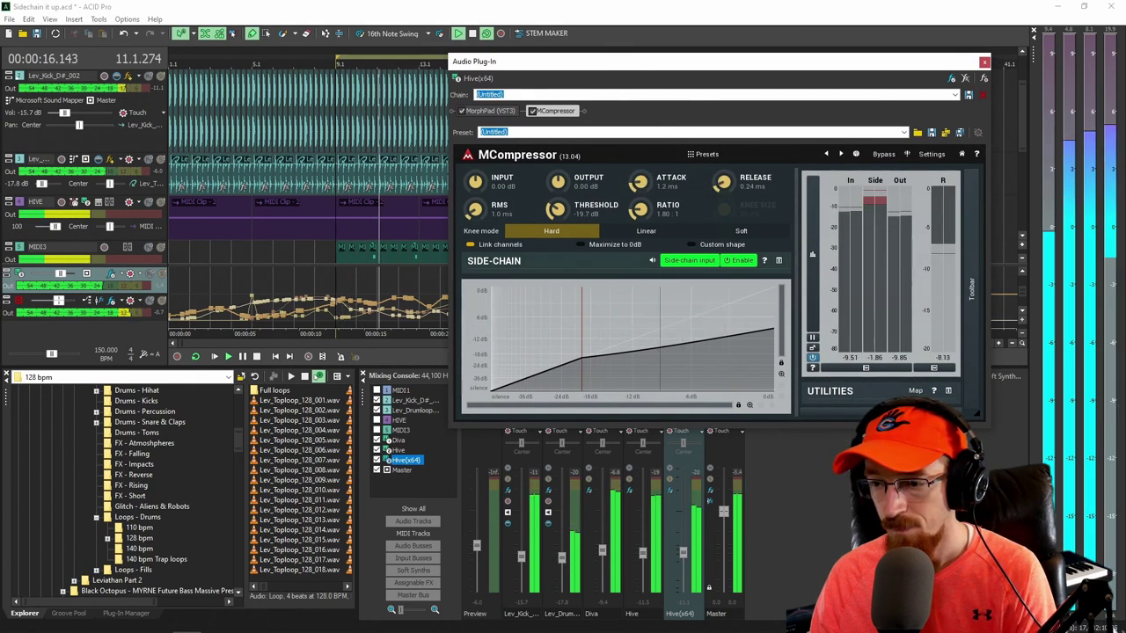
left_click_drag(727, 192, 727, 174)
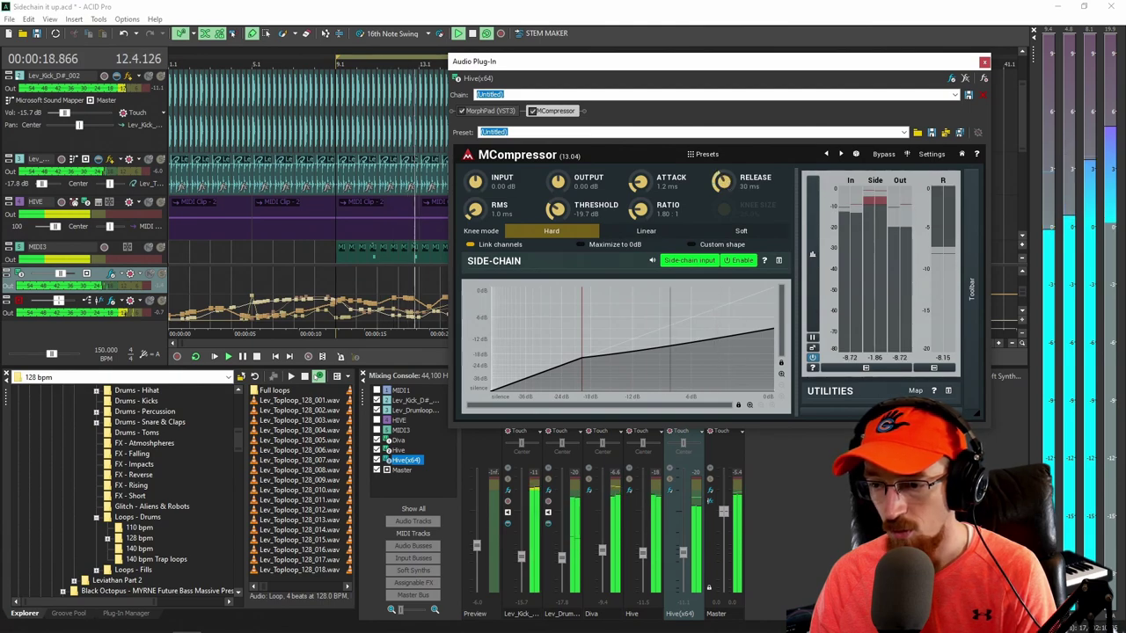
left_click_drag(639, 179, 639, 174)
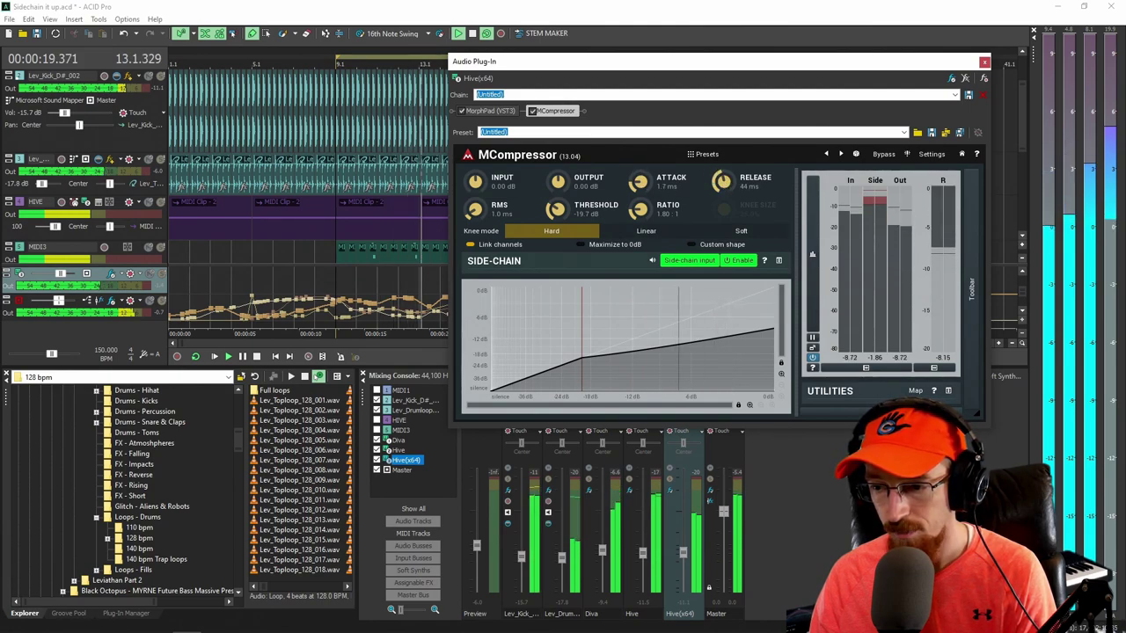
left_click_drag(556, 205, 556, 209)
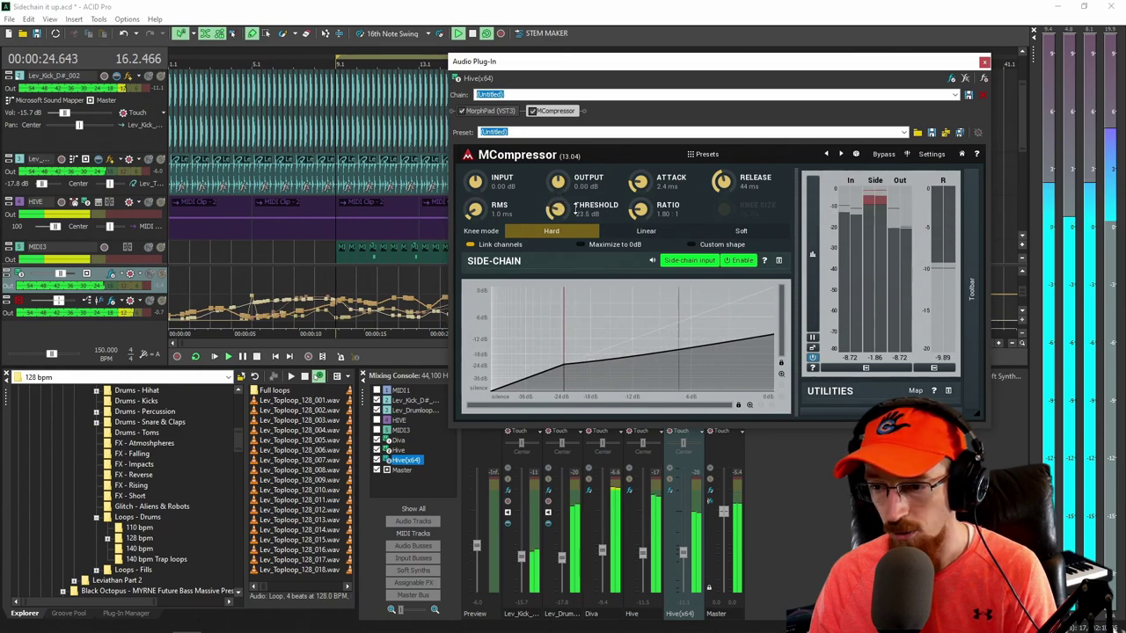
left_click_drag(639, 210, 640, 204)
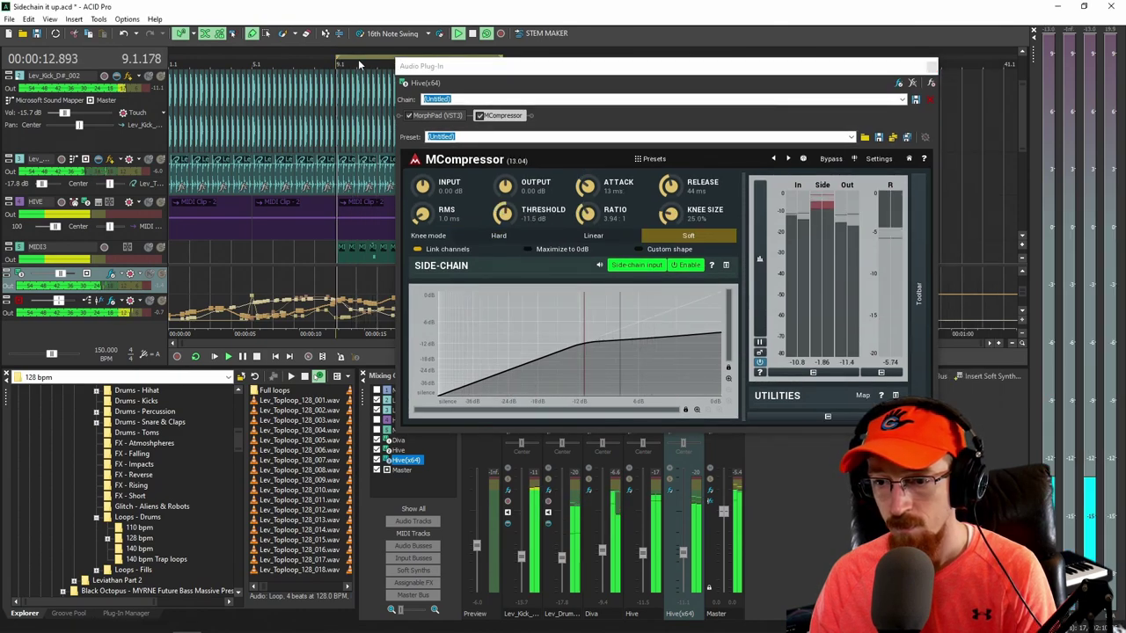
left_click(471, 33)
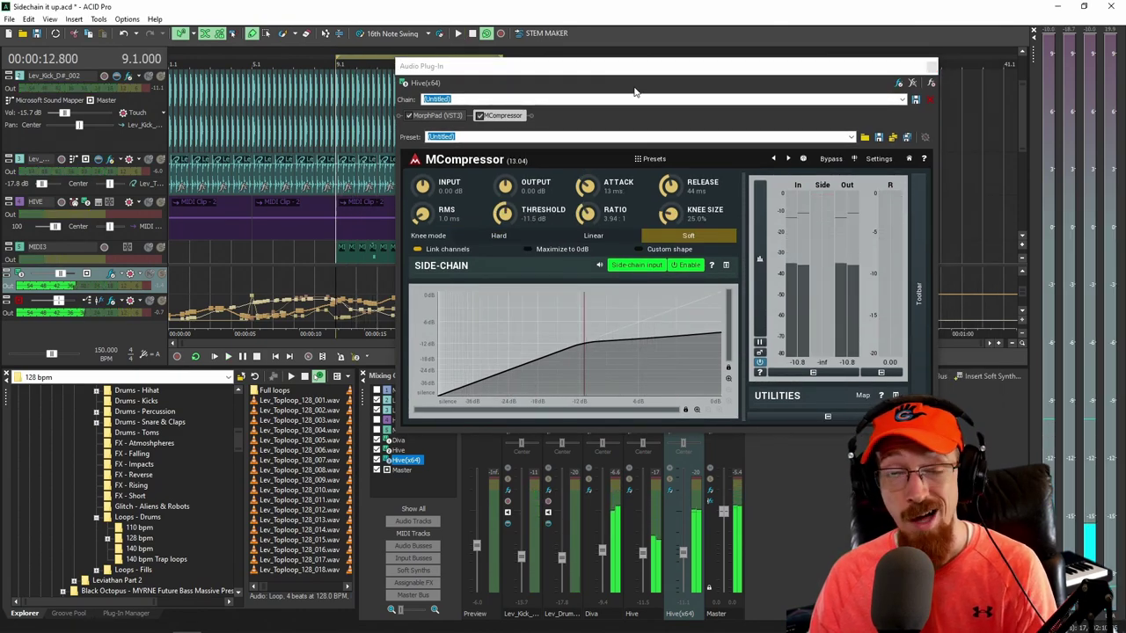